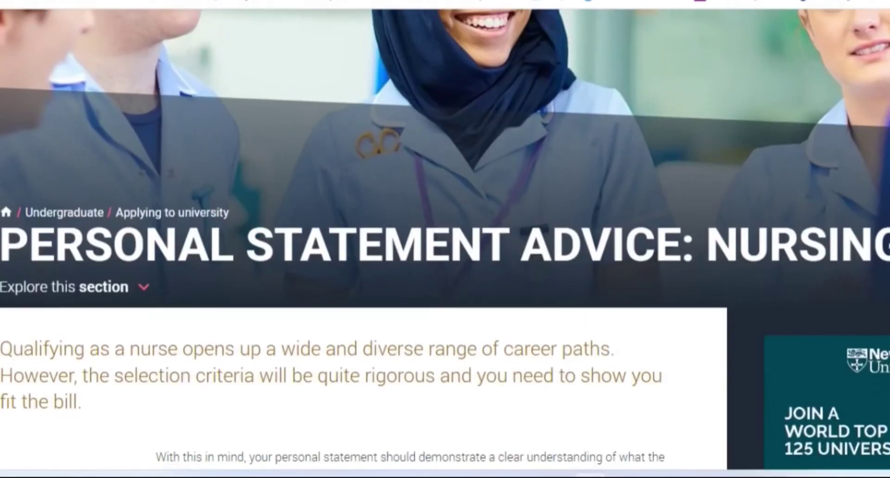
# From the hub, start a new application with start year 2023 and level Undergraduate.
pyautogui.hotkey('alt', 'Left')
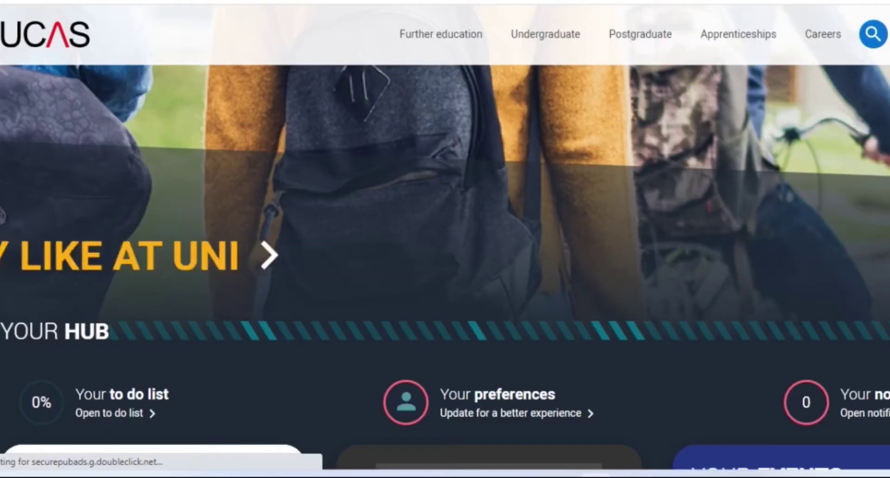
pyautogui.scroll(-10, 579, 236)
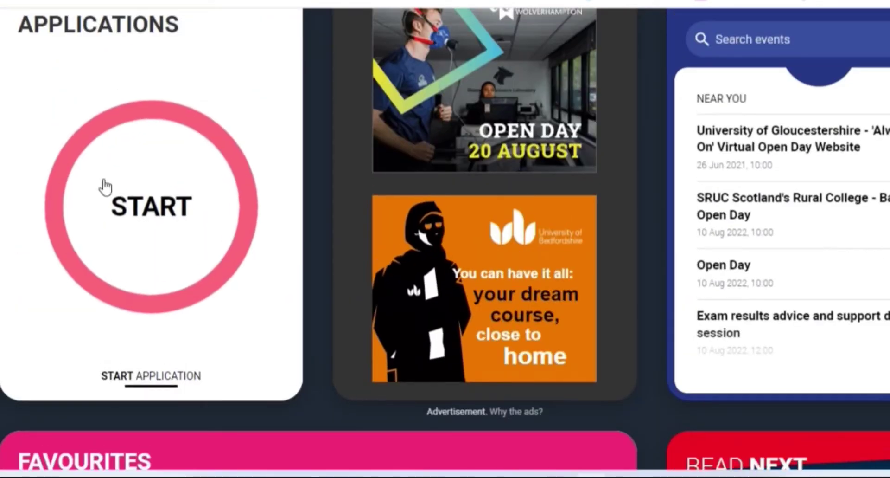
pyautogui.click(116, 193)
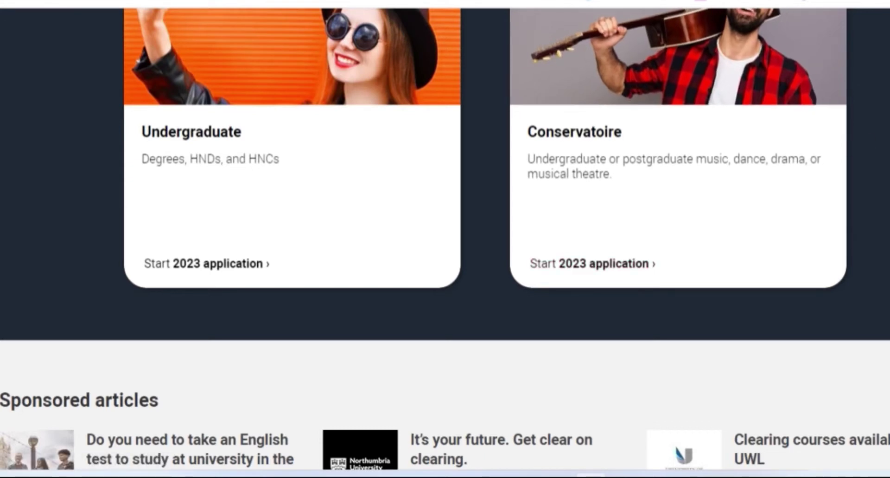
pyautogui.scroll(7, 120, 192)
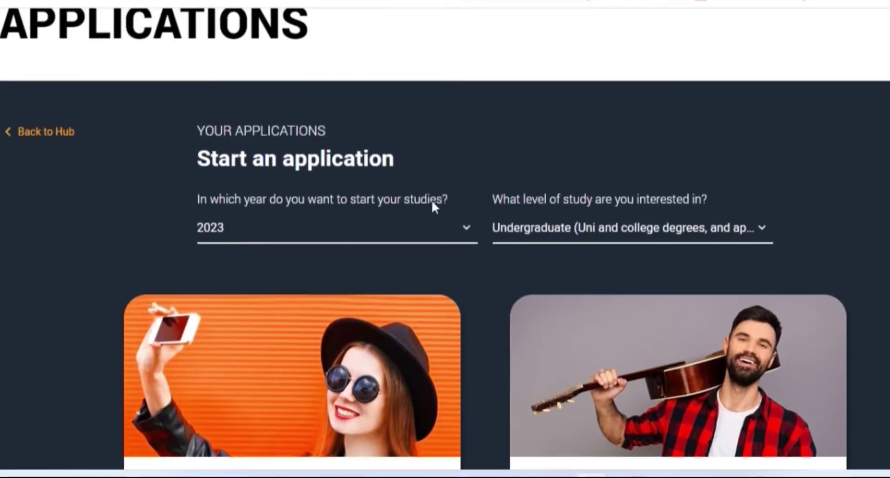
pyautogui.click(465, 230)
pyautogui.click(377, 291)
pyautogui.click(757, 229)
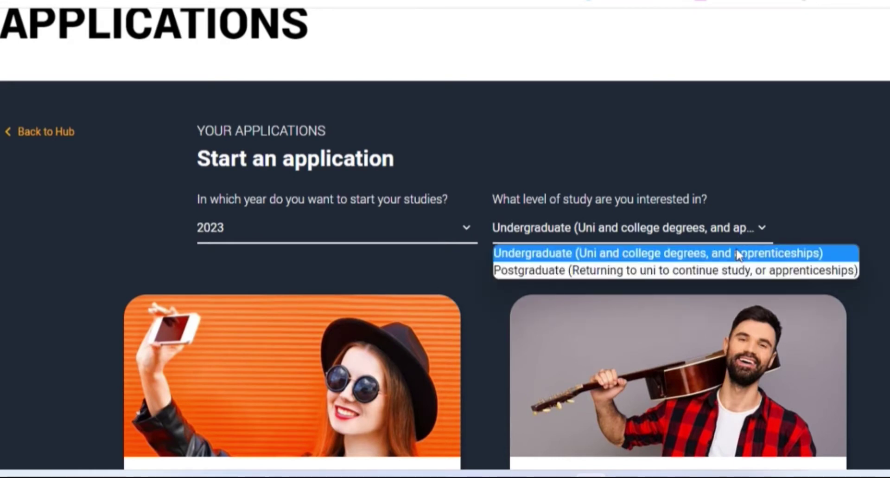
pyautogui.click(765, 249)
pyautogui.scroll(-5, 218, 378)
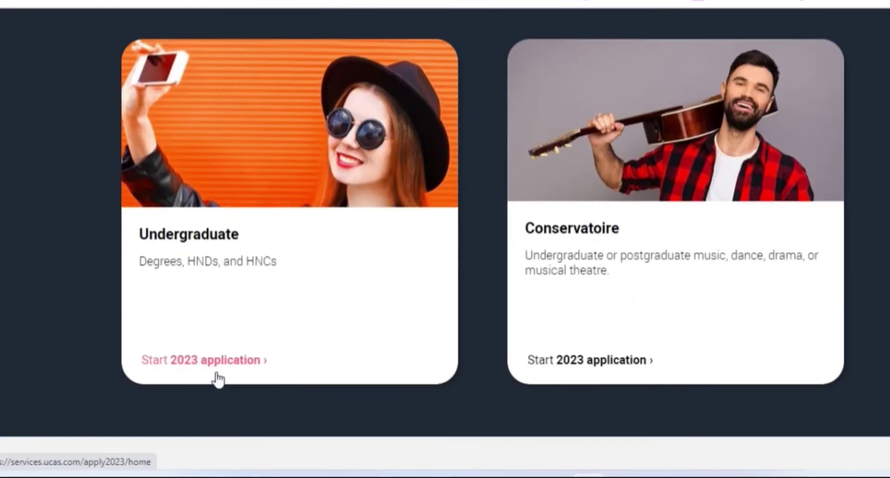
pyautogui.click(218, 379)
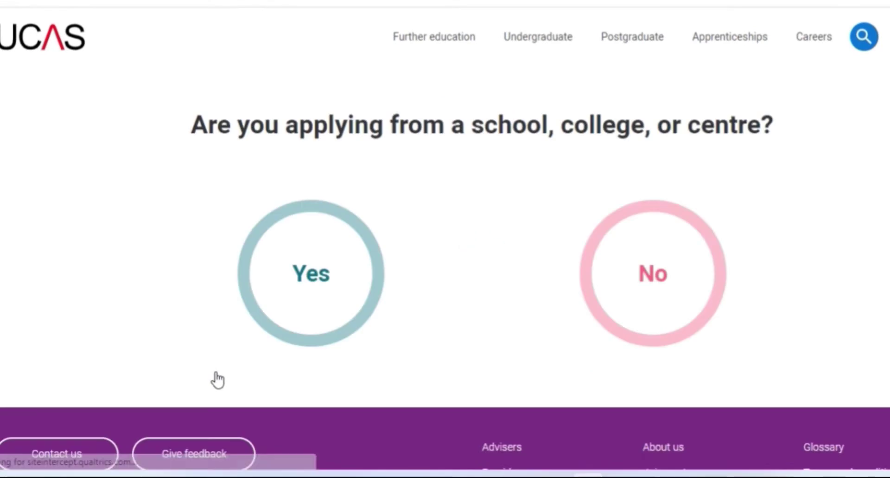
# Answer No to applying through a school and scroll through the application sections.
pyautogui.click(661, 257)
pyautogui.scroll(-5, 662, 257)
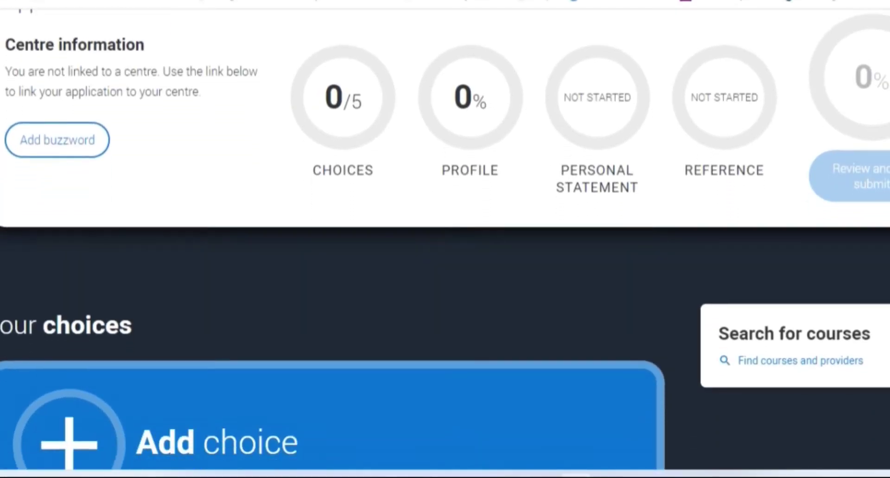
pyautogui.scroll(-10, 445, 240)
pyautogui.scroll(-8, 343, 237)
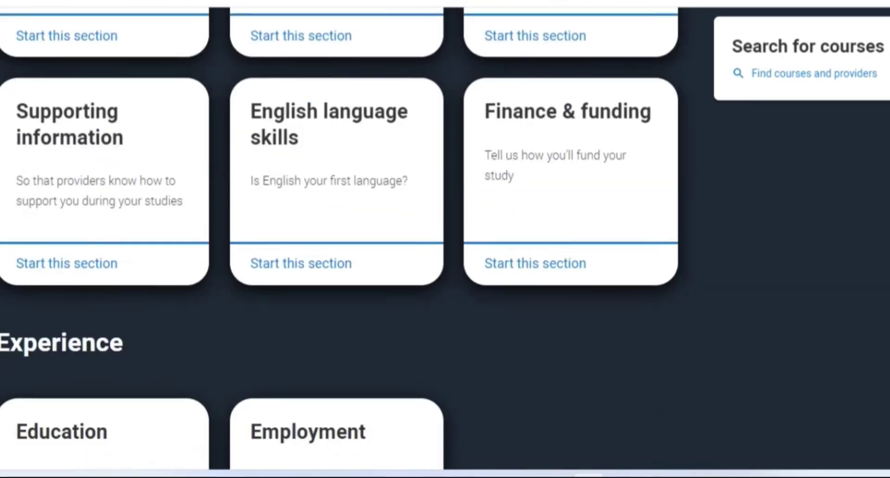
pyautogui.scroll(4, 343, 237)
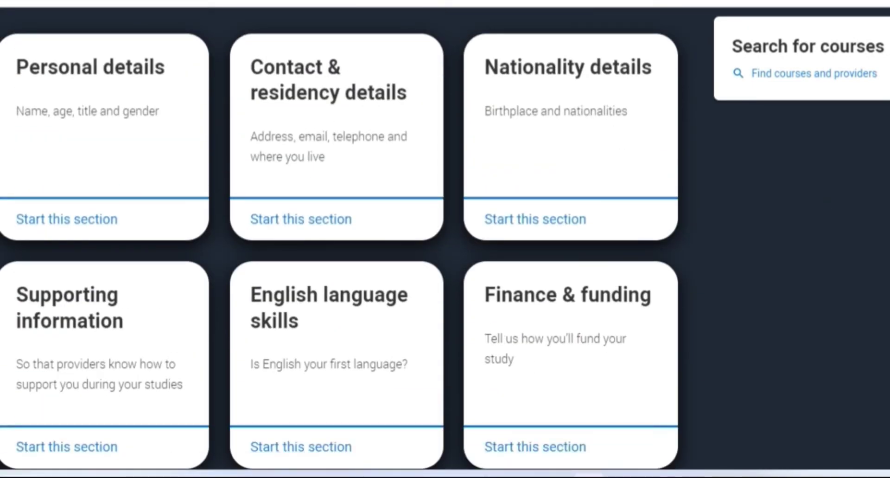
pyautogui.scroll(-6, 340, 237)
pyautogui.scroll(10, 341, 237)
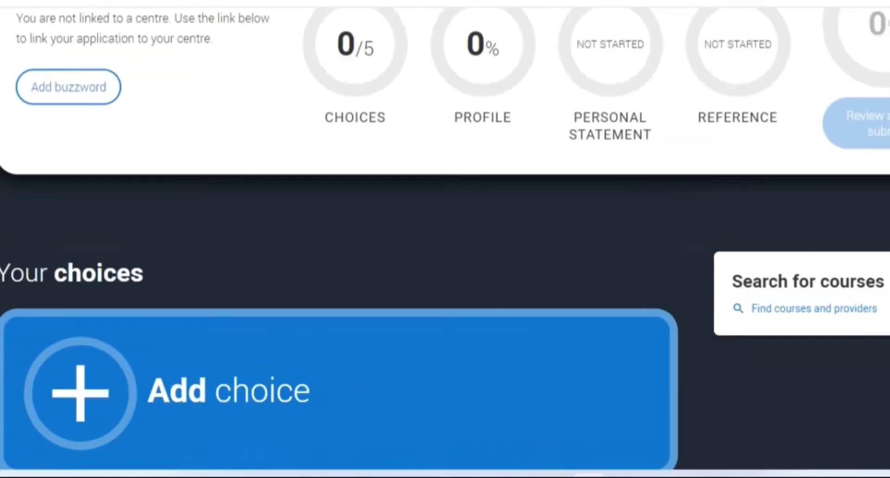
pyautogui.scroll(-3, 741, 201)
pyautogui.scroll(-1, 411, 306)
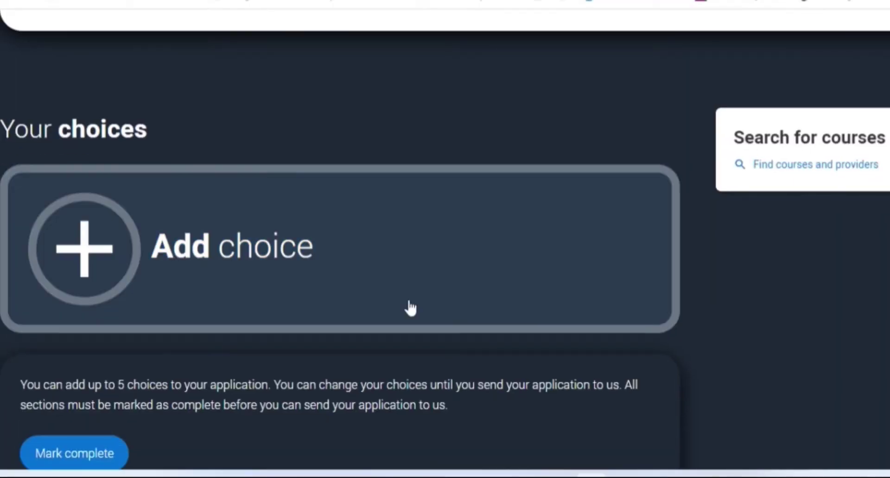
# Add a choice at Robert Gordon University for the Nursing (Adult) B742 3FT Ord course.
pyautogui.click(351, 284)
pyautogui.write('Robert')
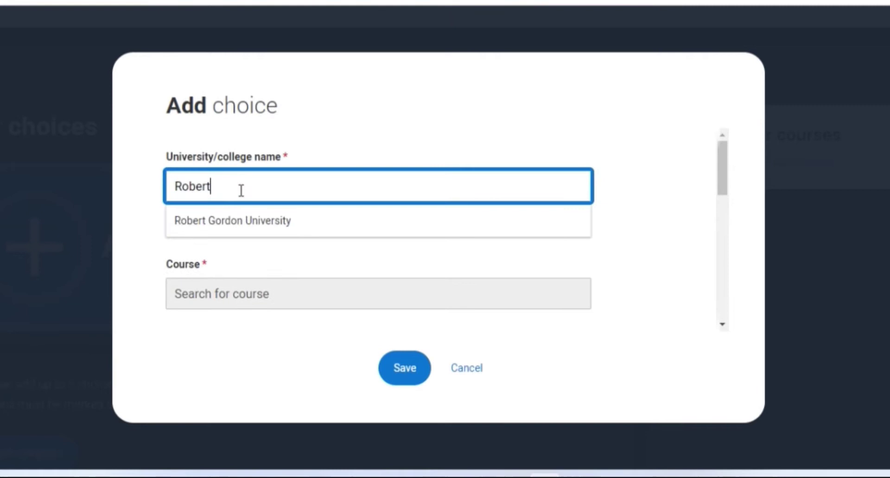
pyautogui.click(252, 223)
pyautogui.click(229, 261)
pyautogui.write('N')
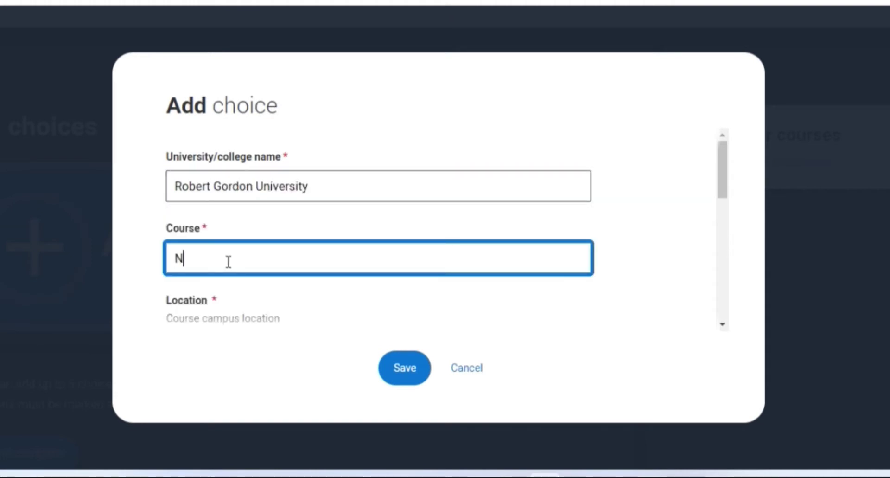
pyautogui.write('ursing')
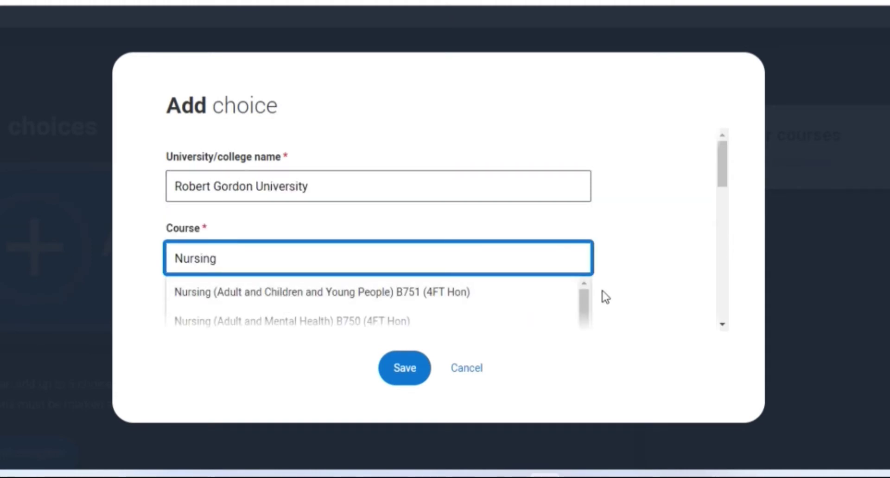
pyautogui.moveTo(724, 187); pyautogui.dragTo(693, 219)
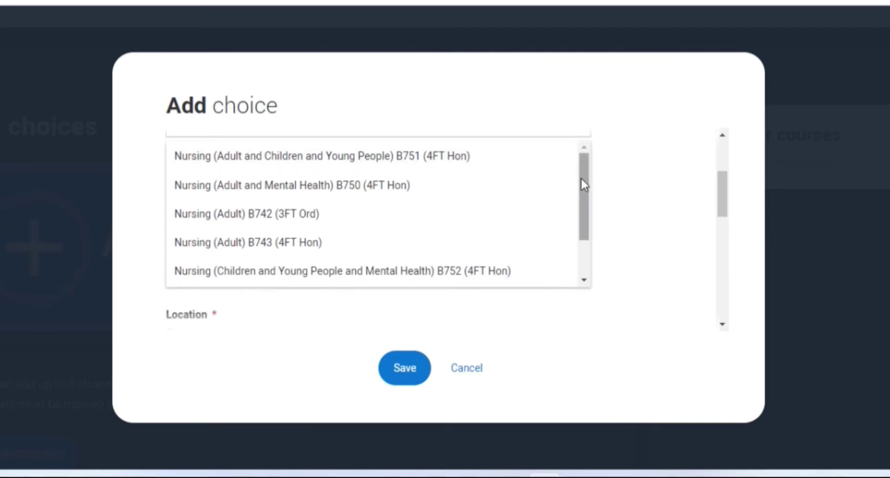
pyautogui.moveTo(584, 184); pyautogui.dragTo(584, 204)
pyautogui.click(258, 185)
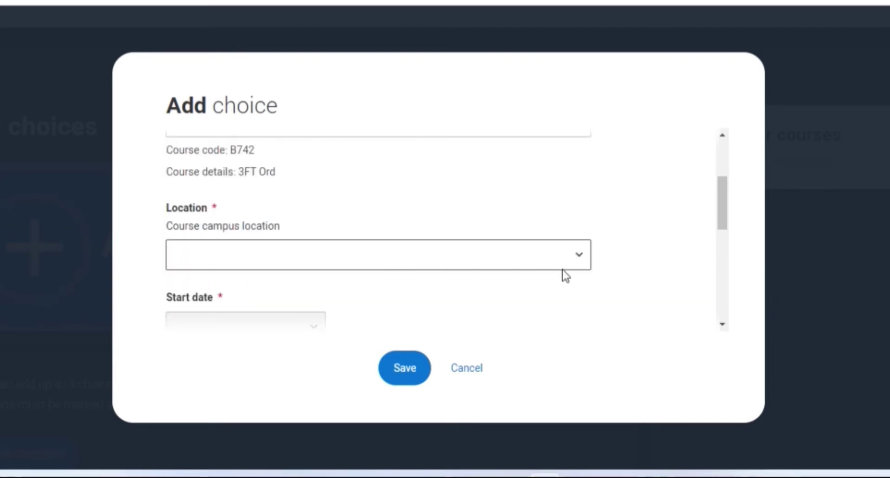
# Set the location to Main Site - Aberdeen and the start date to 11 September 2023.
pyautogui.click(579, 257)
pyautogui.click(556, 295)
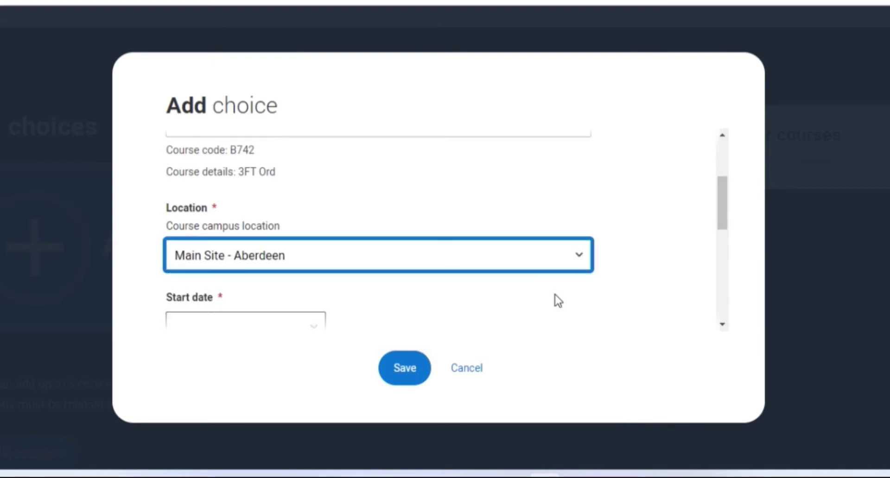
pyautogui.moveTo(719, 199); pyautogui.dragTo(719, 222)
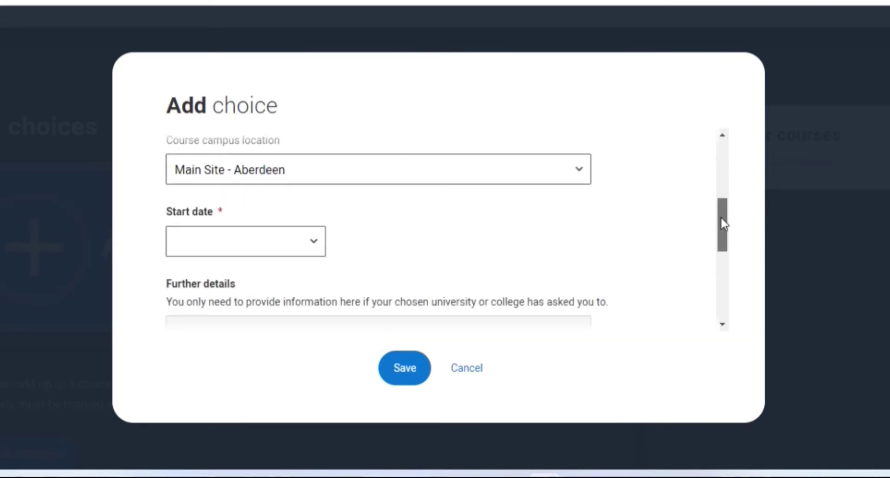
pyautogui.click(322, 244)
pyautogui.click(293, 284)
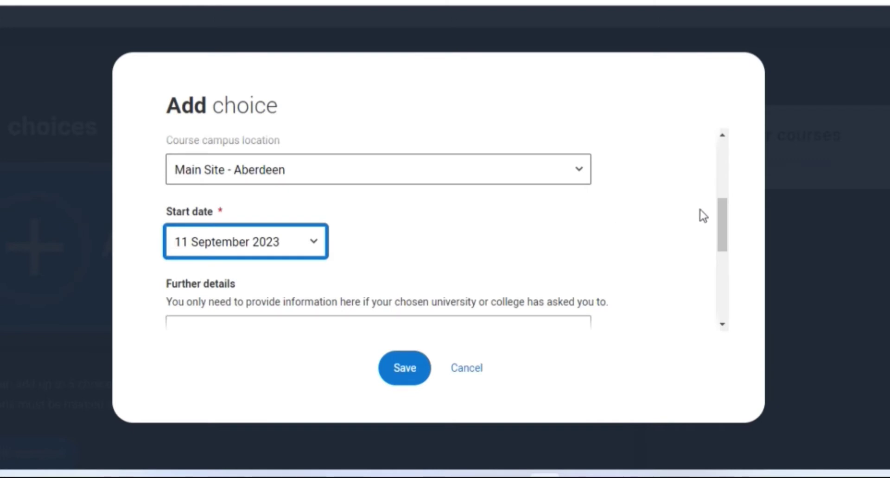
pyautogui.moveTo(728, 227); pyautogui.dragTo(713, 274)
pyautogui.scroll(-3, 699, 280)
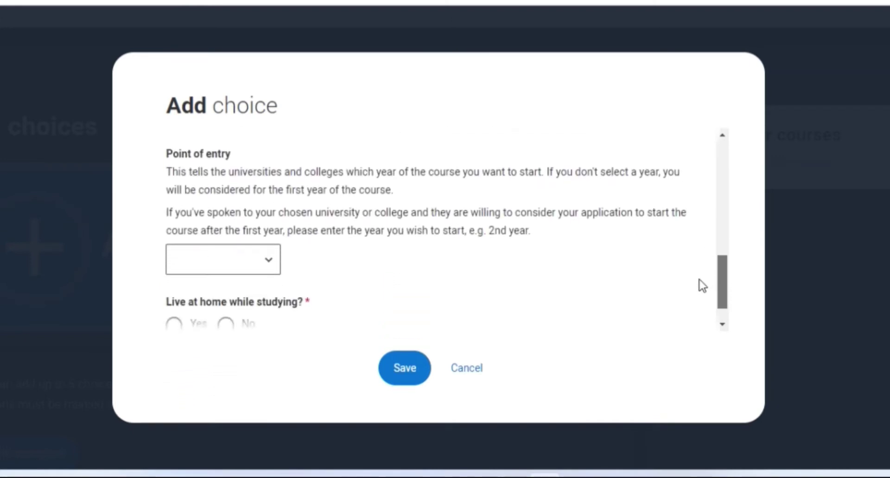
# Choose Foundation year entry, answer No to living at home, and save through the convictions declaration.
pyautogui.click(270, 226)
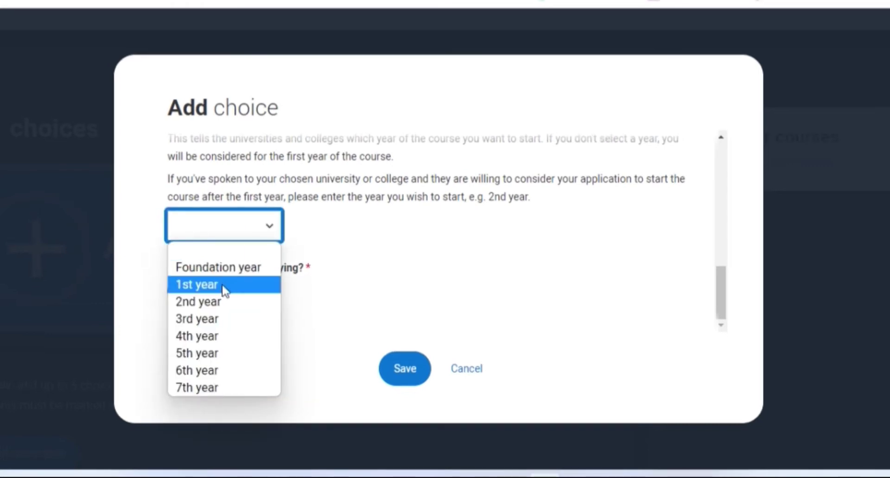
pyautogui.click(238, 268)
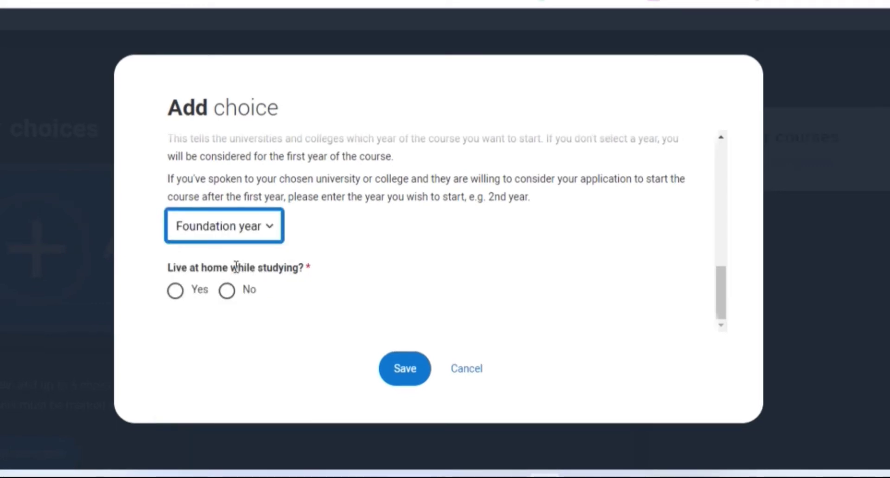
pyautogui.click(227, 290)
pyautogui.click(402, 366)
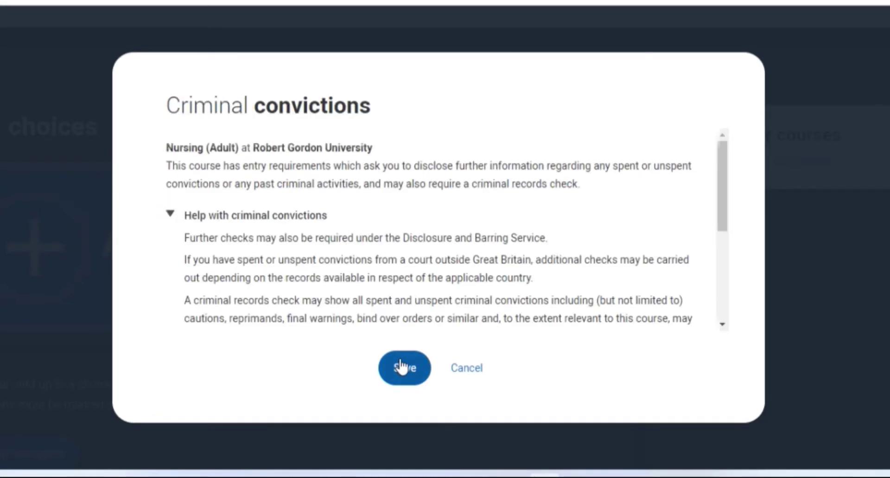
pyautogui.scroll(-5, 672, 265)
pyautogui.moveTo(718, 281); pyautogui.dragTo(718, 285)
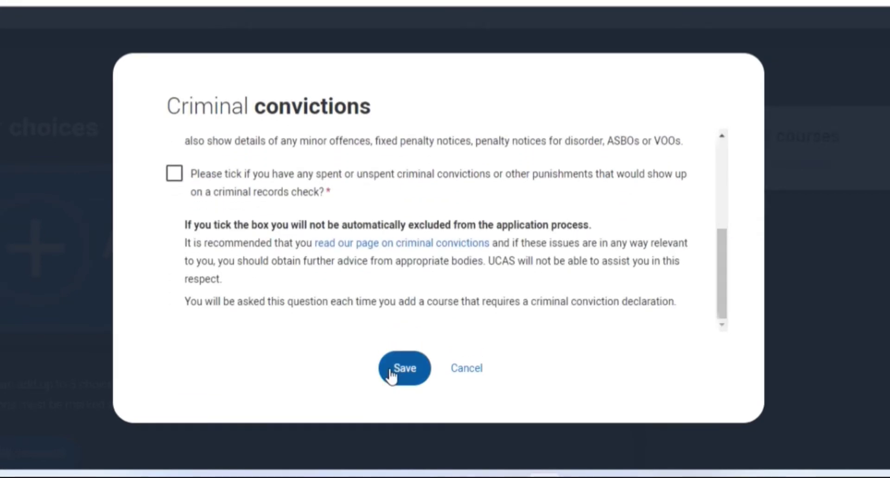
pyautogui.click(401, 367)
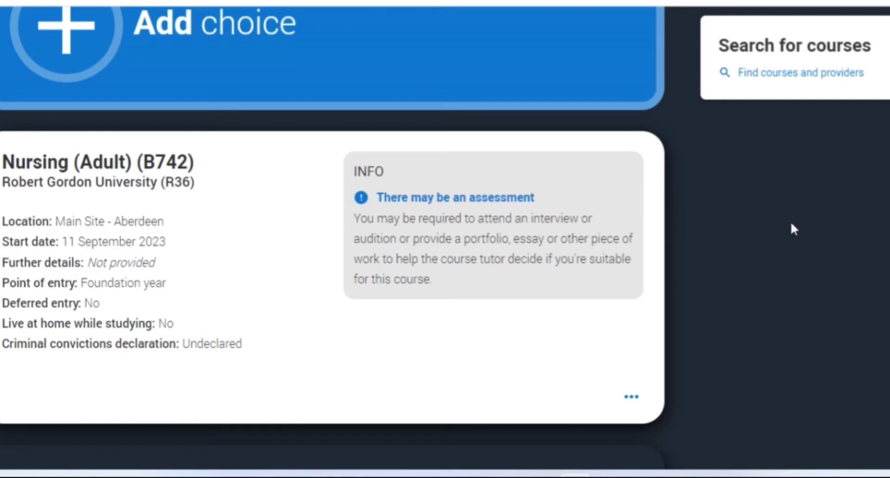
# Start the Personal details section and set the title to Miss.
pyautogui.scroll(-5, 172, 223)
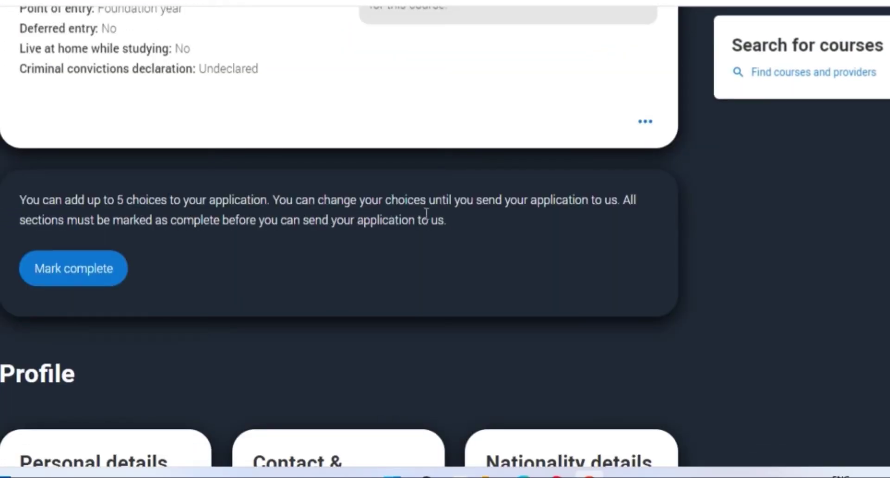
pyautogui.scroll(-6, 426, 214)
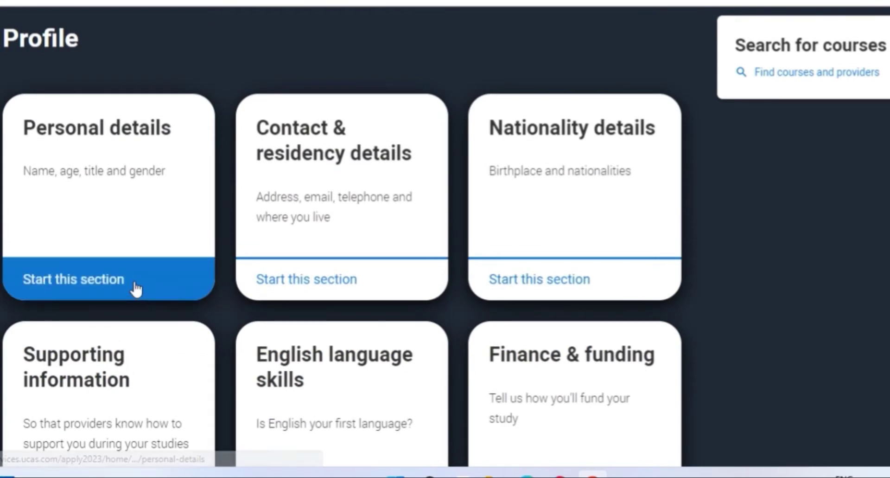
pyautogui.click(135, 286)
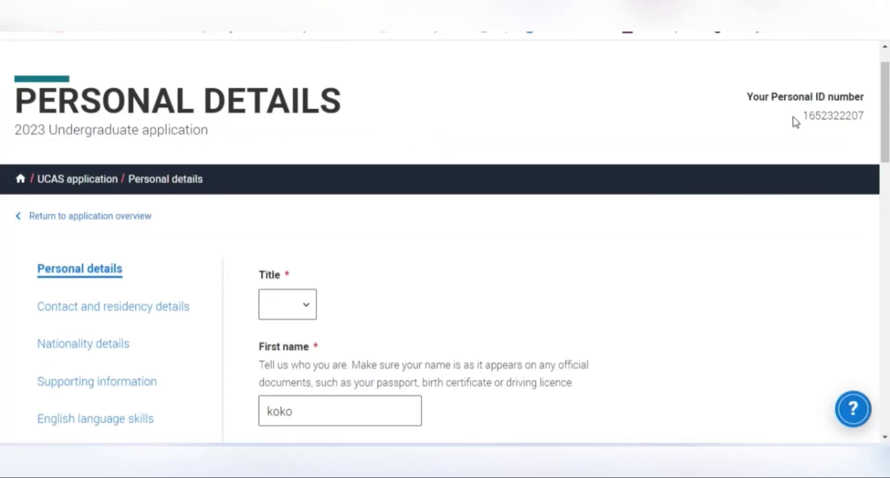
pyautogui.scroll(-3, 446, 246)
pyautogui.click(285, 183)
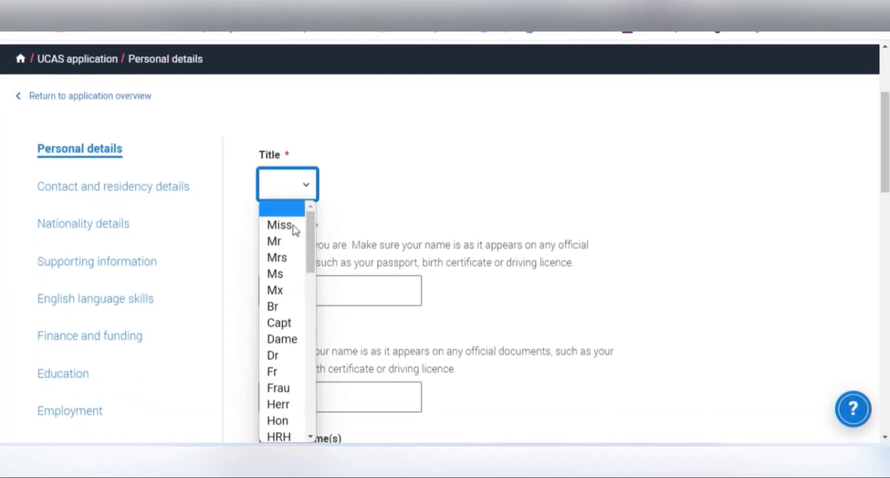
pyautogui.click(280, 224)
# Enter the date of birth as 01/01/2000.
pyautogui.scroll(-8, 352, 373)
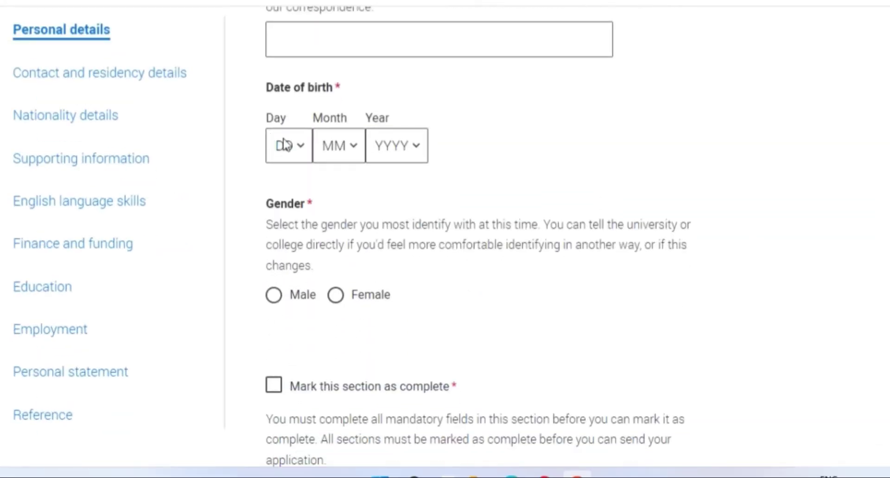
pyautogui.click(285, 145)
pyautogui.click(288, 191)
pyautogui.click(339, 145)
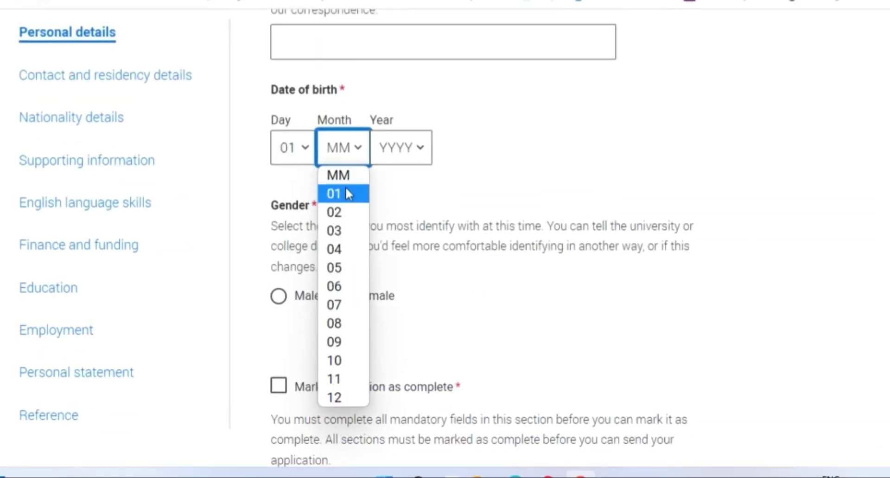
pyautogui.click(346, 193)
pyautogui.click(416, 139)
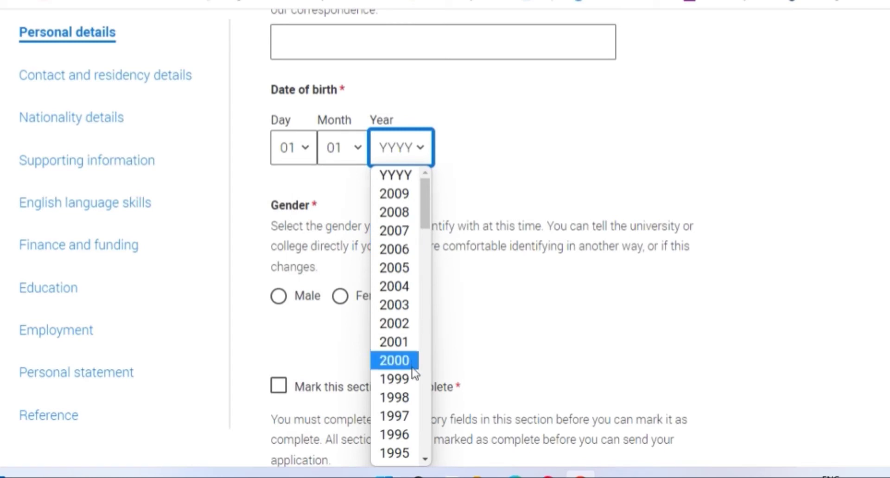
pyautogui.click(395, 360)
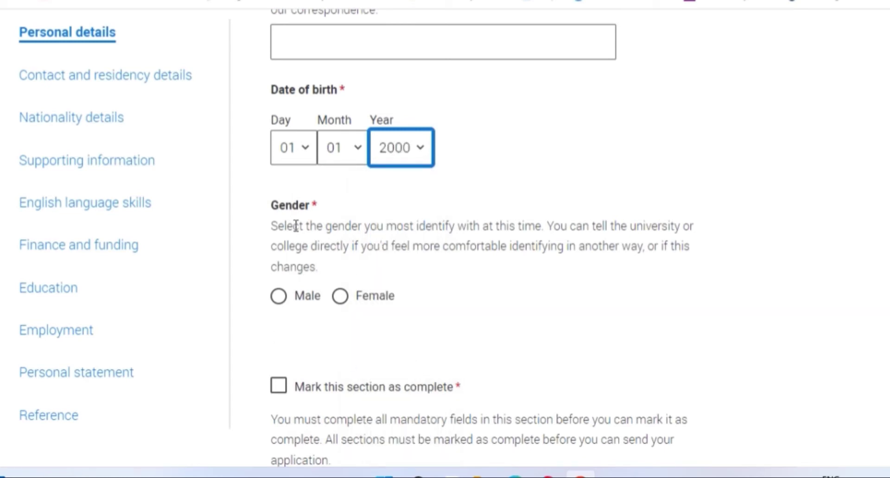
# Set gender to Female, mark the section complete and save it.
pyautogui.click(341, 297)
pyautogui.click(279, 386)
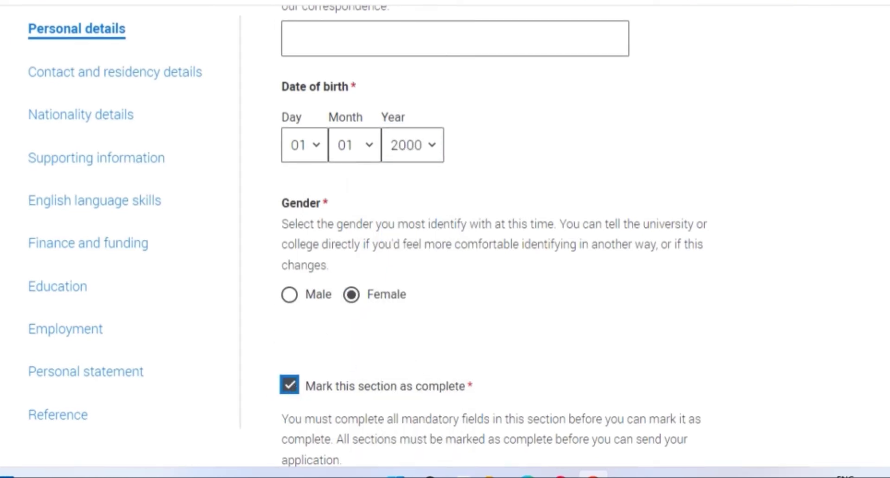
pyautogui.scroll(-5, 445, 226)
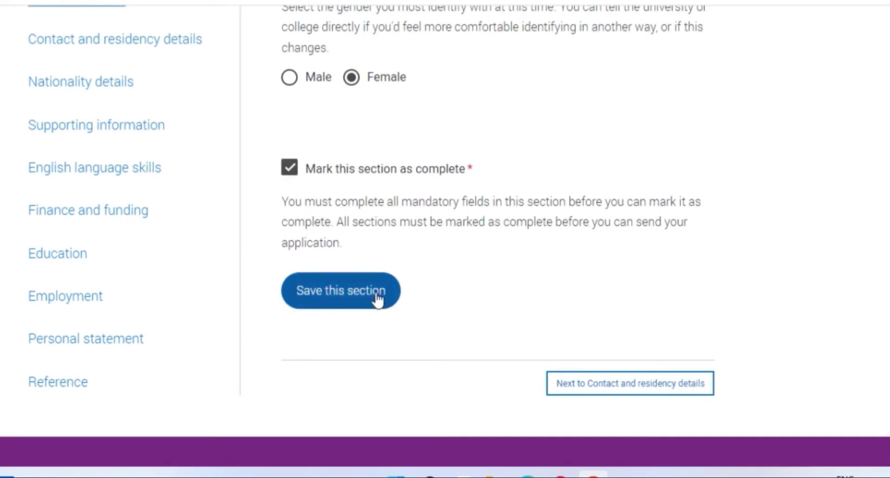
pyautogui.click(377, 296)
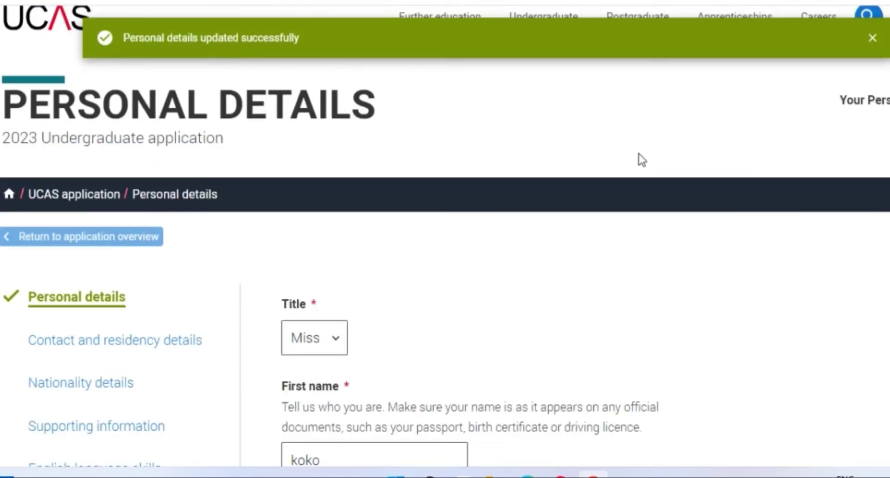
pyautogui.click(115, 339)
# Enter a Non-UK postal address with lines 'close 100 h', 'bridge town' and 'lagos'.
pyautogui.scroll(-7, 445, 232)
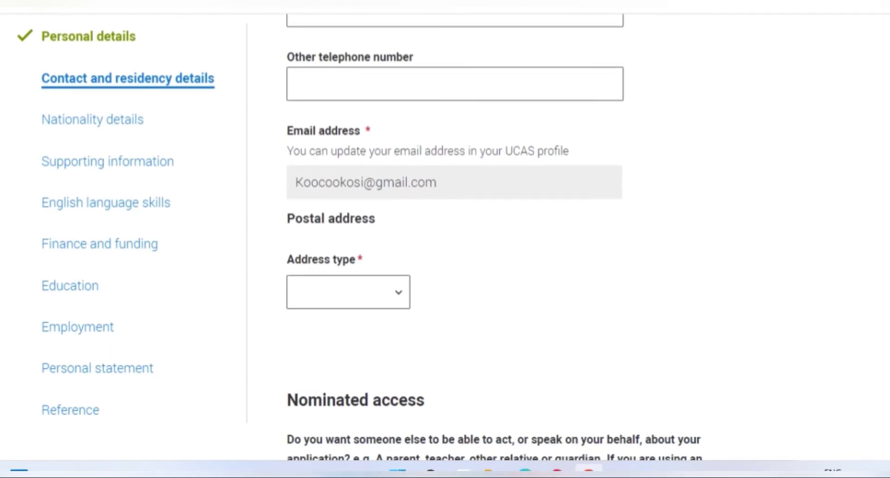
pyautogui.scroll(-3, 467, 174)
pyautogui.click(399, 187)
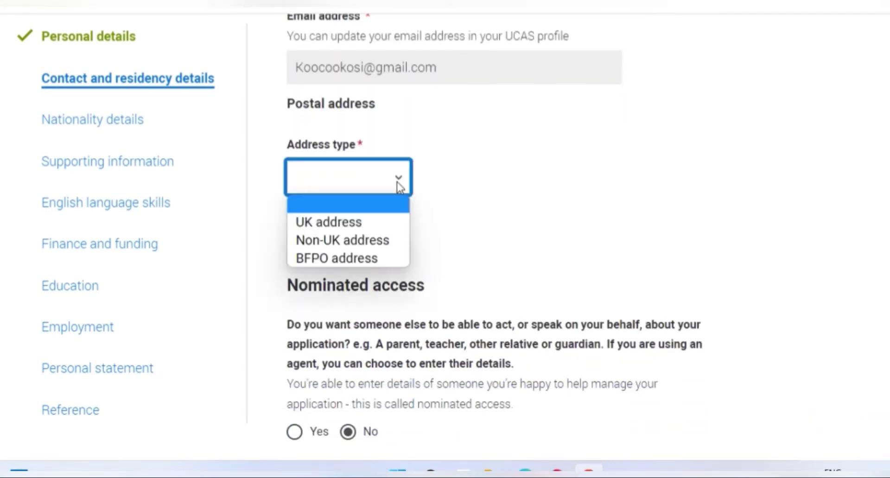
pyautogui.click(381, 240)
pyautogui.click(378, 266)
pyautogui.write('close')
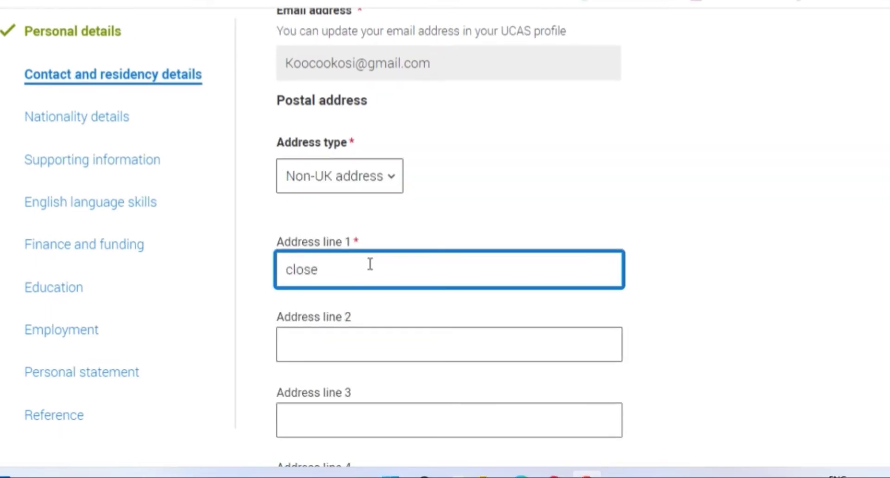
pyautogui.write(' 100 house 50')
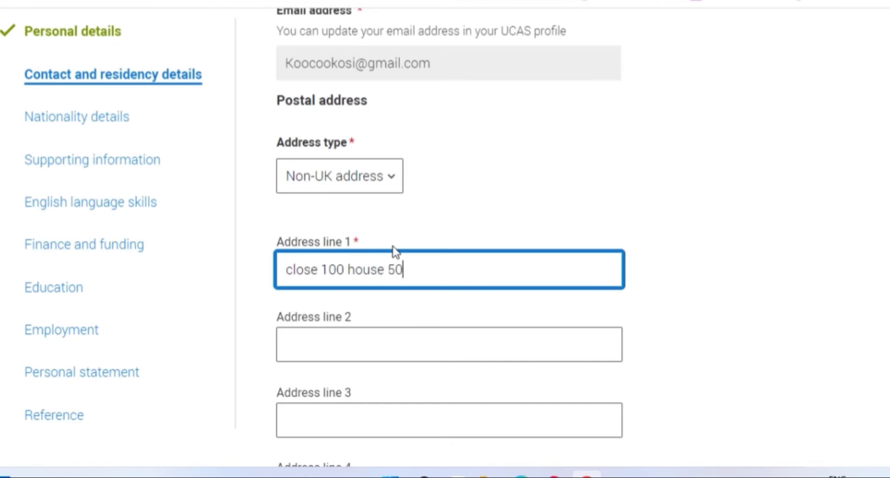
pyautogui.click(349, 422)
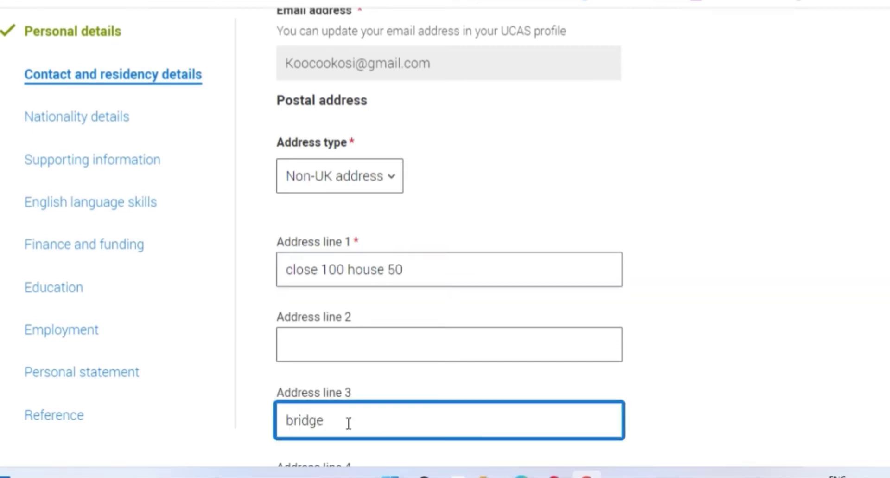
pyautogui.write('bridge town')
pyautogui.scroll(-5, 606, 277)
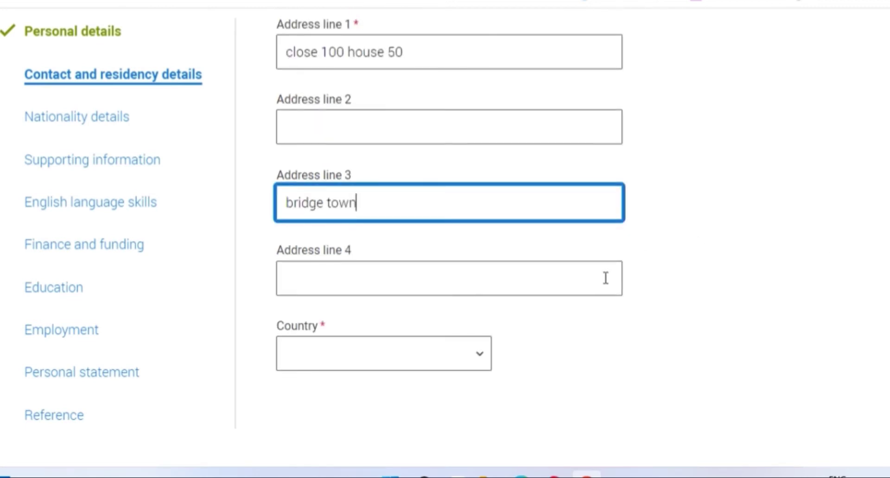
pyautogui.click(605, 277)
pyautogui.write('lago')
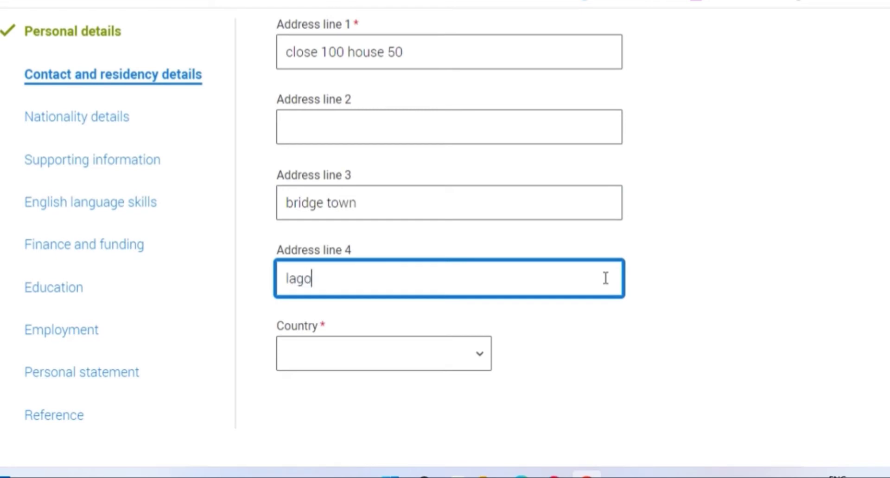
pyautogui.write('s')
# Set the address country to Nigeria and confirm the home address is the same.
pyautogui.click(385, 367)
pyautogui.scroll(-20, 383, 139)
pyautogui.click(383, 16)
pyautogui.scroll(-9, 468, 143)
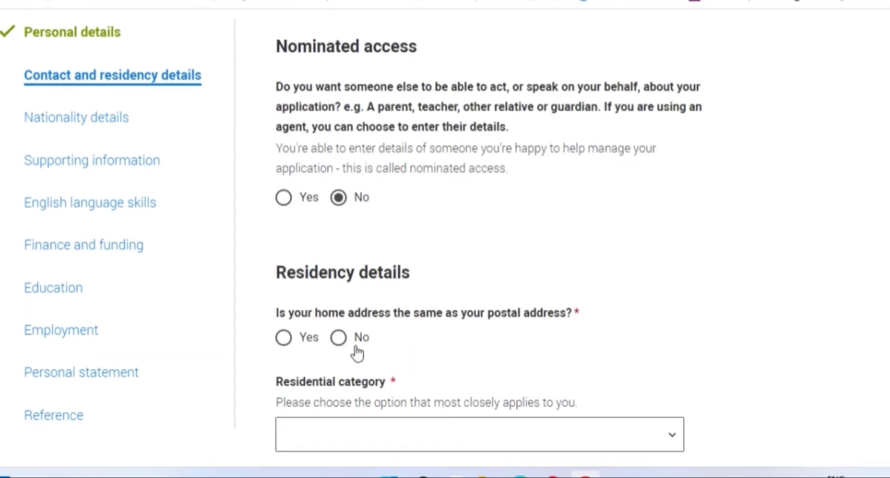
pyautogui.click(283, 337)
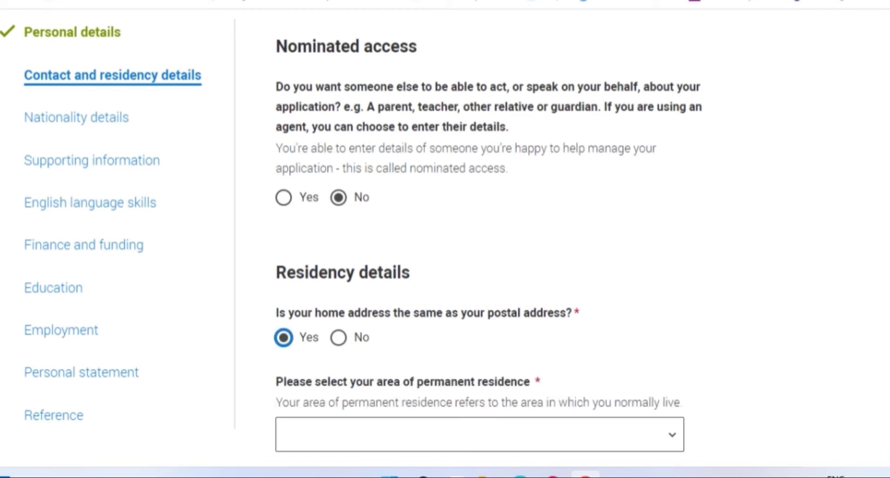
pyautogui.scroll(-5, 479, 232)
# Set permanent residence to Nigeria and residential category to Other, then mark complete and save.
pyautogui.click(663, 199)
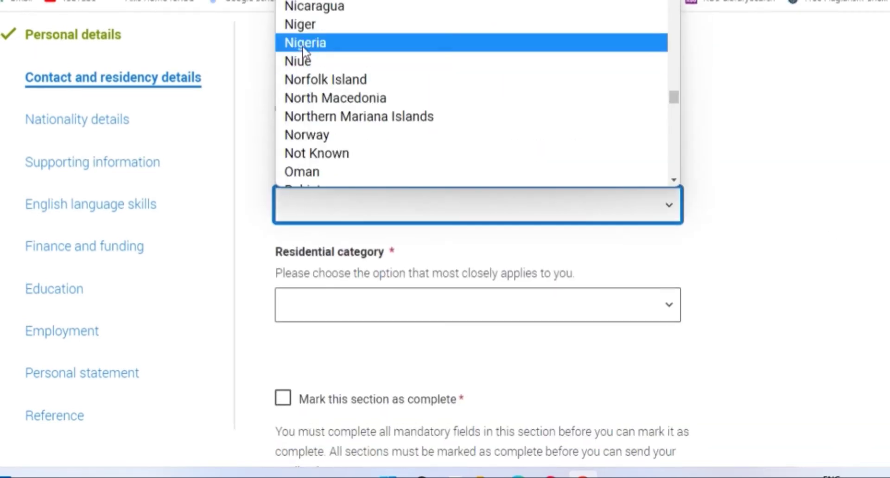
pyautogui.click(304, 42)
pyautogui.click(384, 314)
pyautogui.click(413, 279)
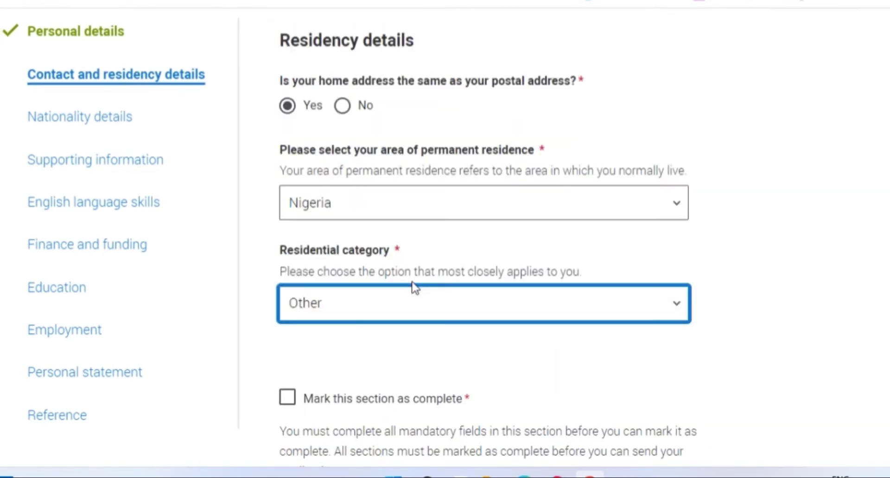
pyautogui.scroll(-3, 413, 283)
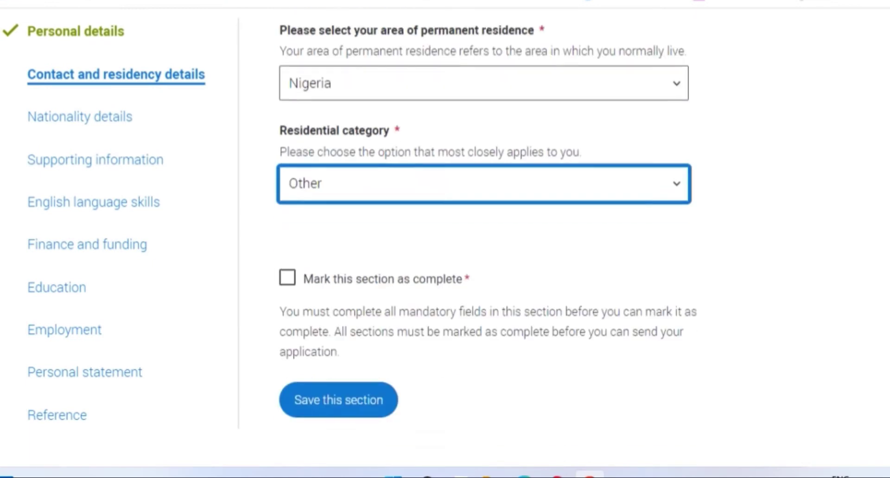
pyautogui.click(288, 252)
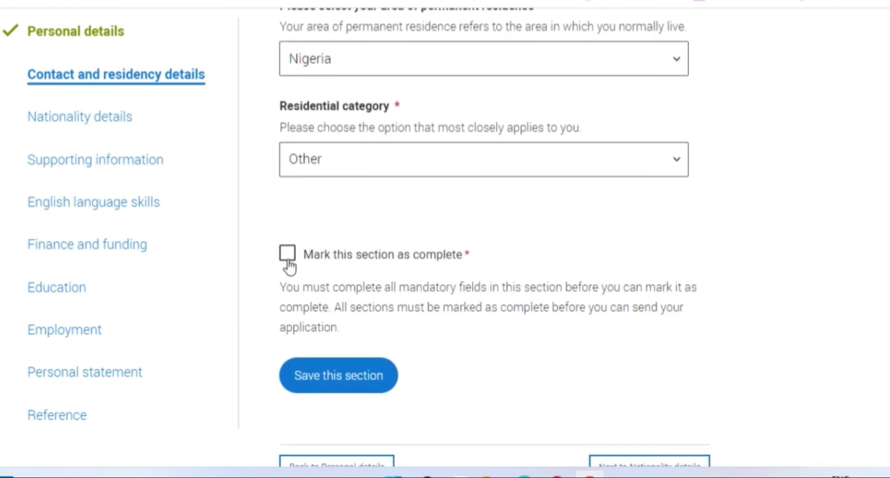
pyautogui.click(331, 385)
pyautogui.scroll(-5, 215, 104)
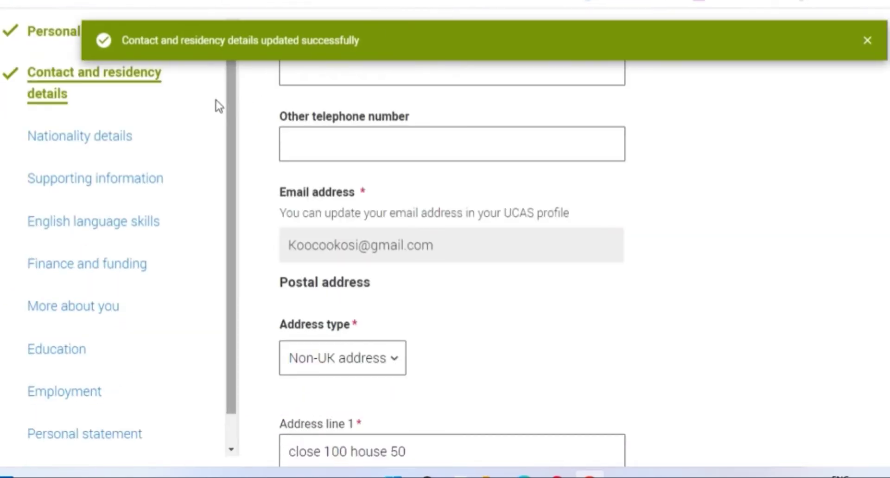
# Look through the Nationality details section and move on to Supporting information.
pyautogui.click(114, 132)
pyautogui.scroll(-6, 788, 39)
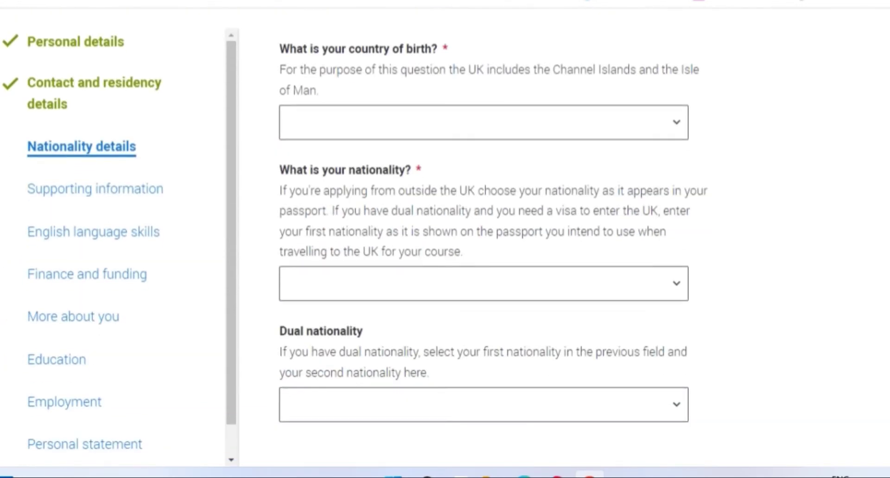
pyautogui.scroll(-6, 188, 185)
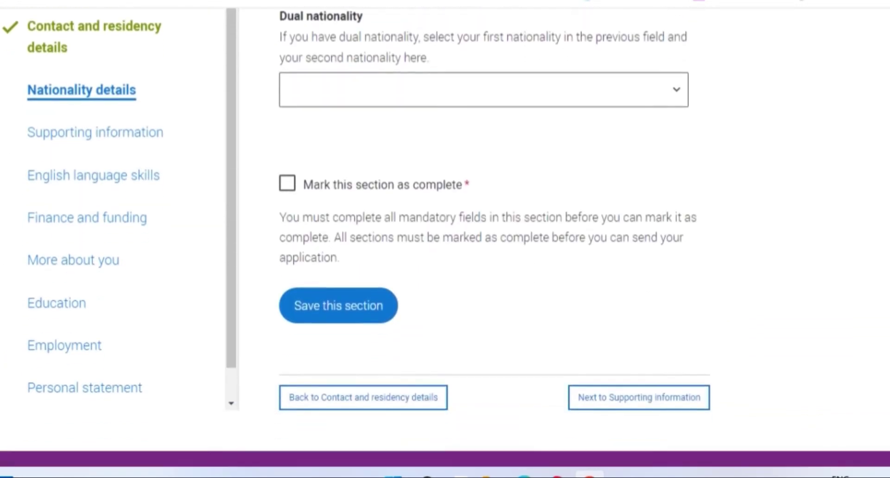
pyautogui.click(638, 395)
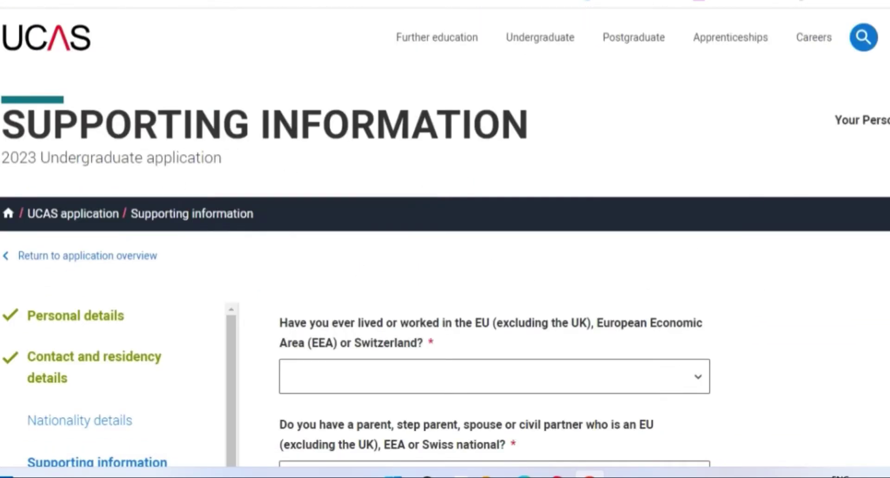
pyautogui.scroll(-8, 153, 115)
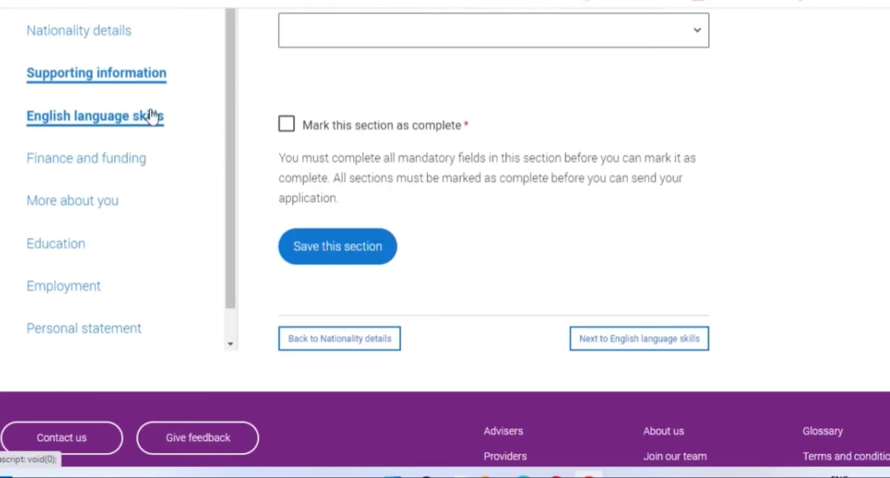
# In English language skills, answer No to English being your first language.
pyautogui.click(152, 115)
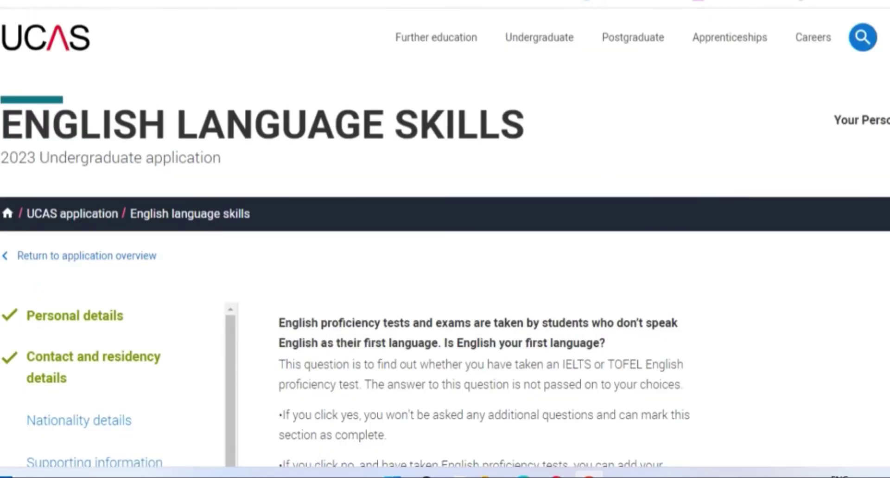
pyautogui.scroll(-3, 445, 240)
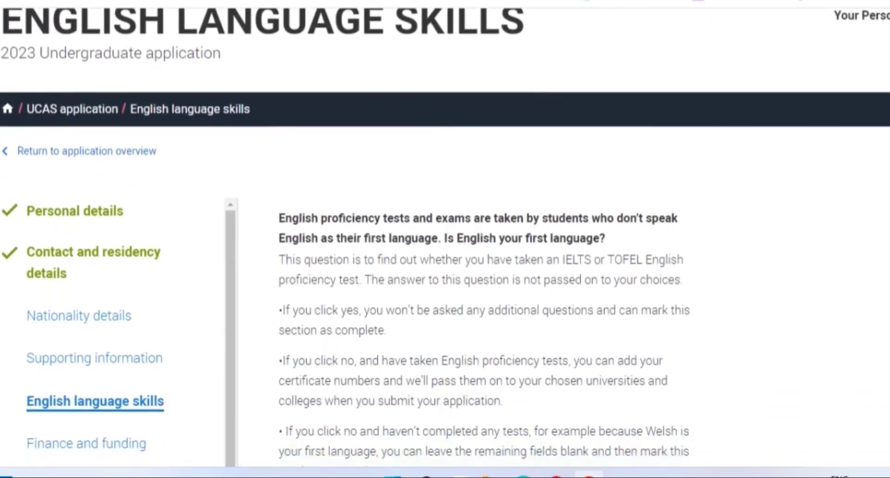
pyautogui.scroll(-4, 445, 240)
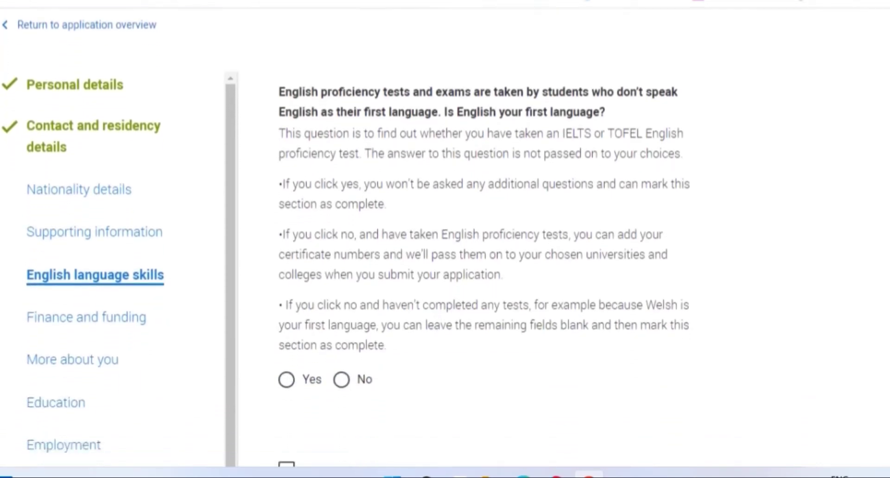
pyautogui.scroll(1, 445, 240)
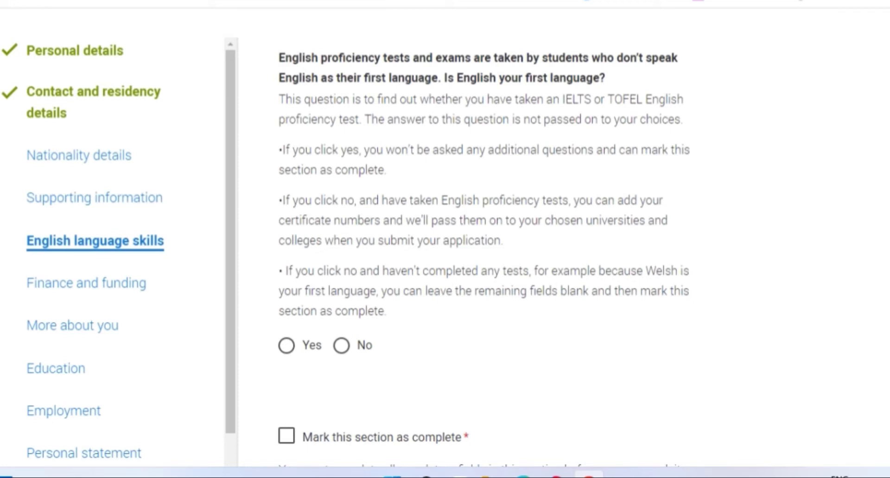
pyautogui.scroll(-1, 487, 241)
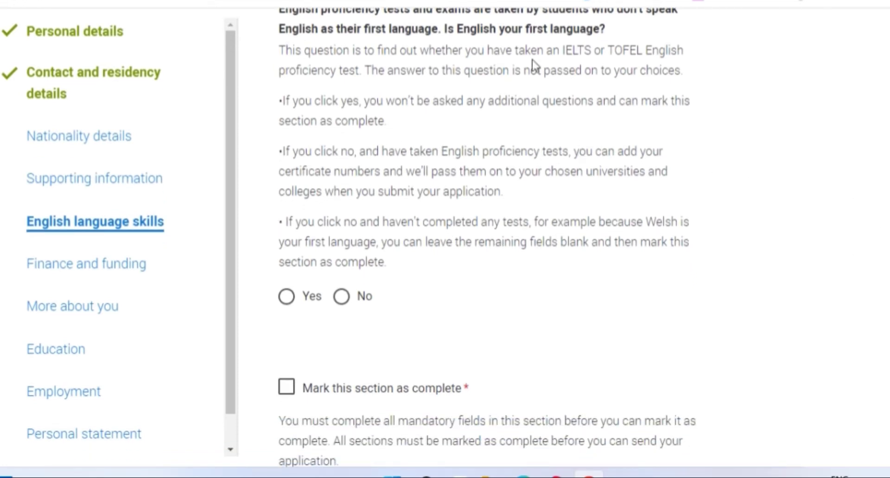
pyautogui.click(341, 299)
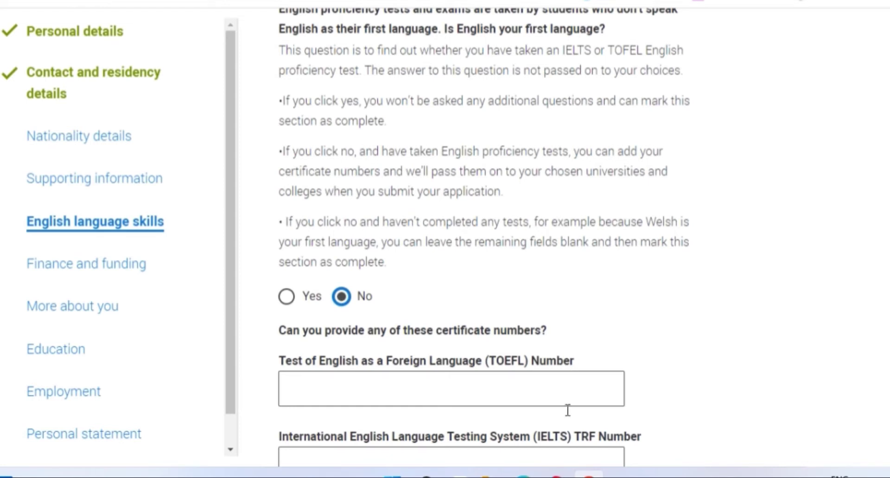
# Leave English language skills unsaved and go to Finance and funding.
pyautogui.scroll(-4, 486, 239)
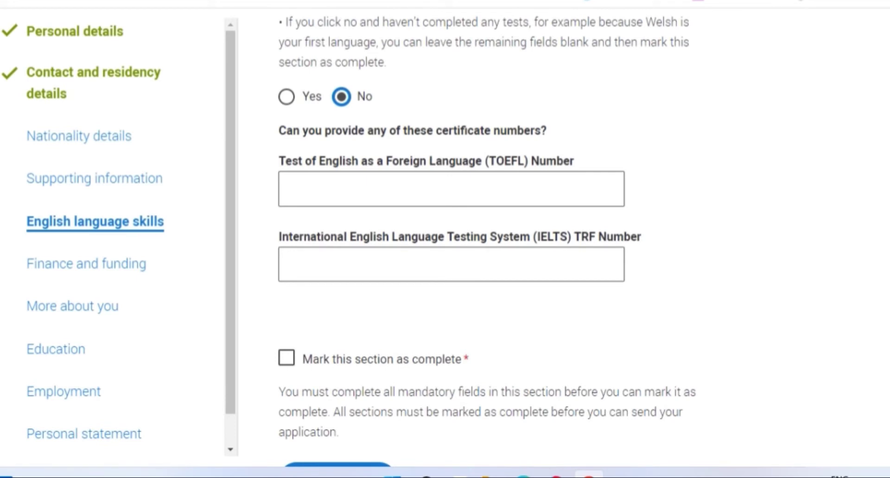
pyautogui.scroll(-2, 407, 139)
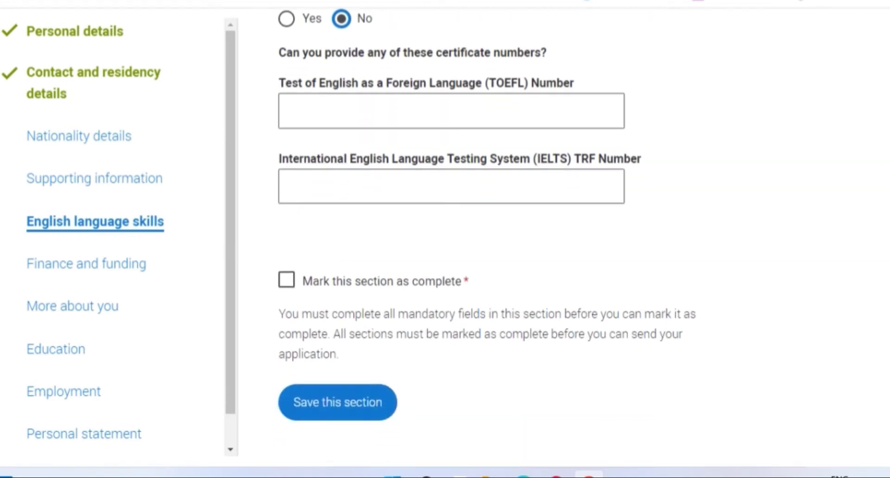
pyautogui.click(139, 260)
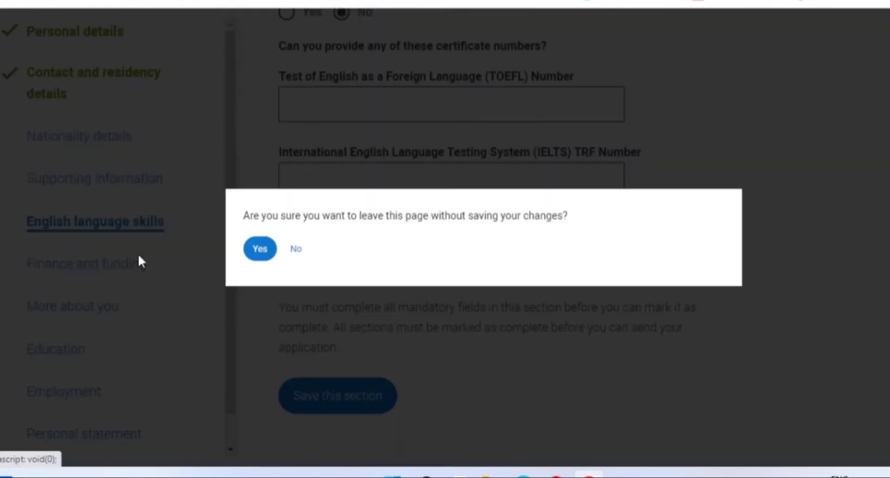
pyautogui.click(251, 251)
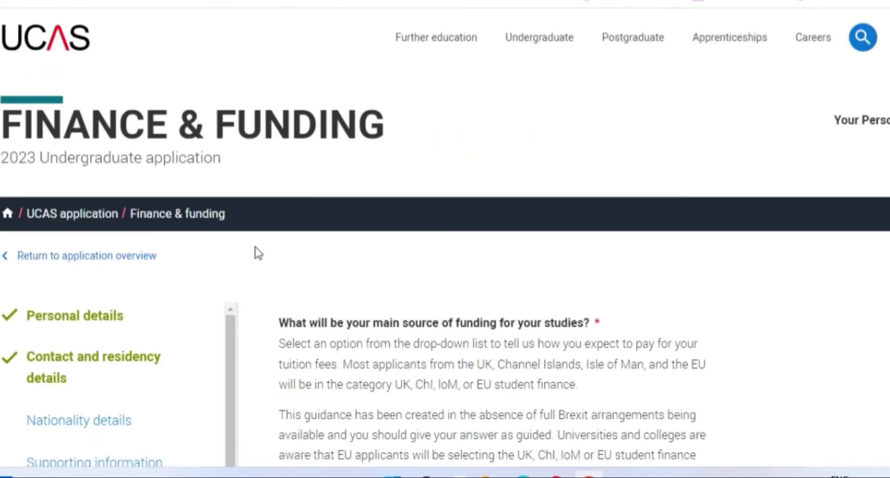
# Choose Private finance as the main funding source, mark the section complete and save it.
pyautogui.scroll(-5, 259, 252)
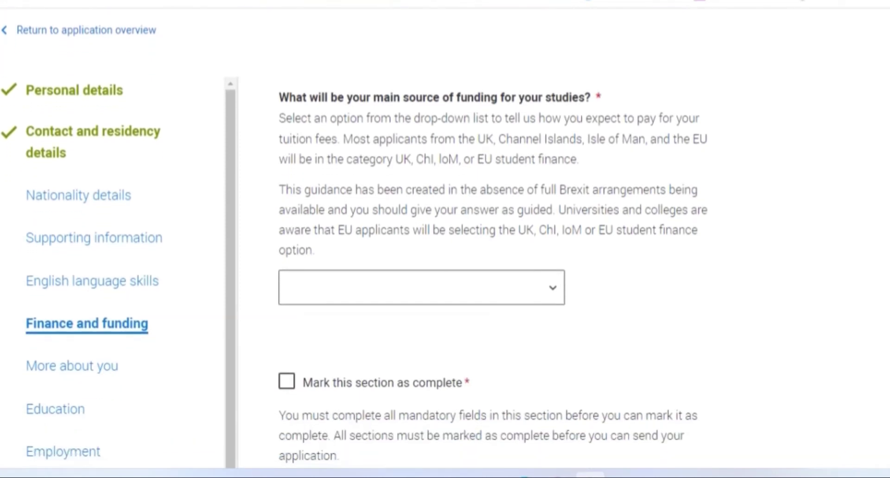
pyautogui.scroll(1, 445, 237)
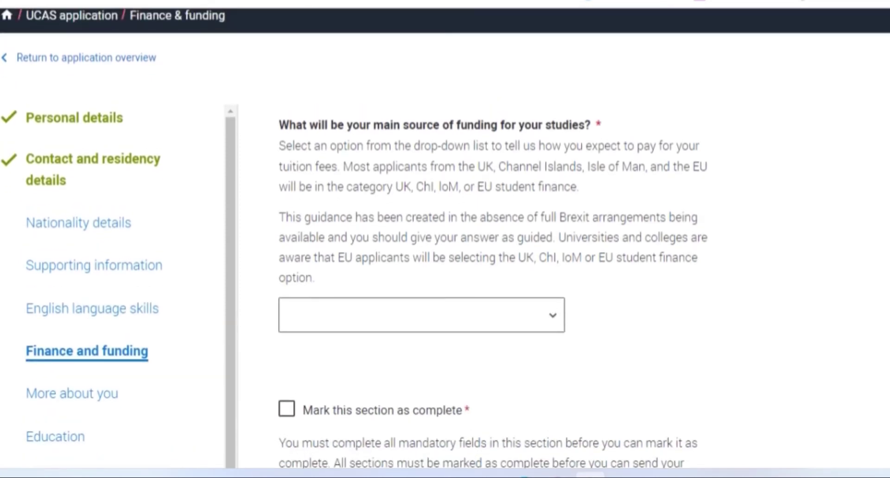
pyautogui.scroll(-2, 445, 236)
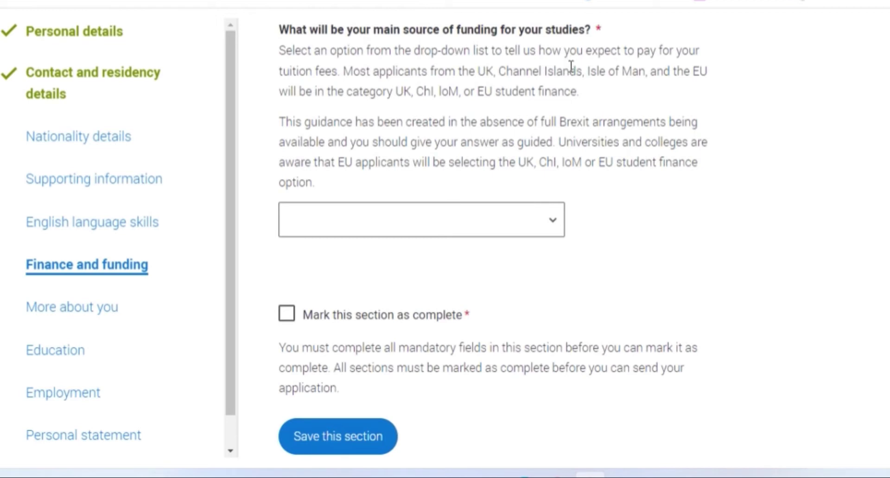
pyautogui.click(551, 220)
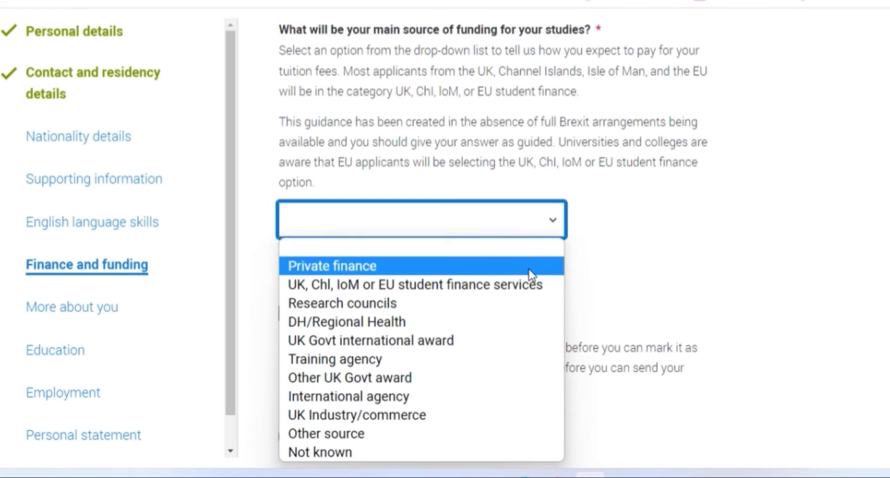
pyautogui.click(530, 269)
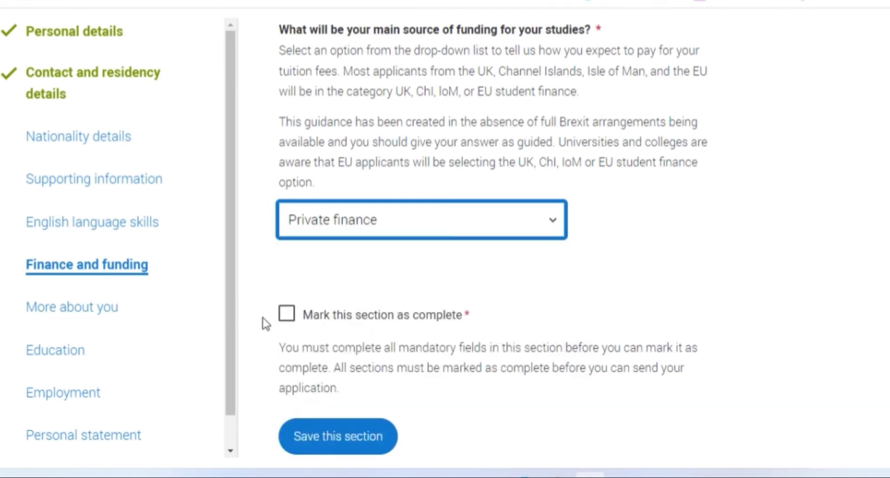
pyautogui.click(307, 318)
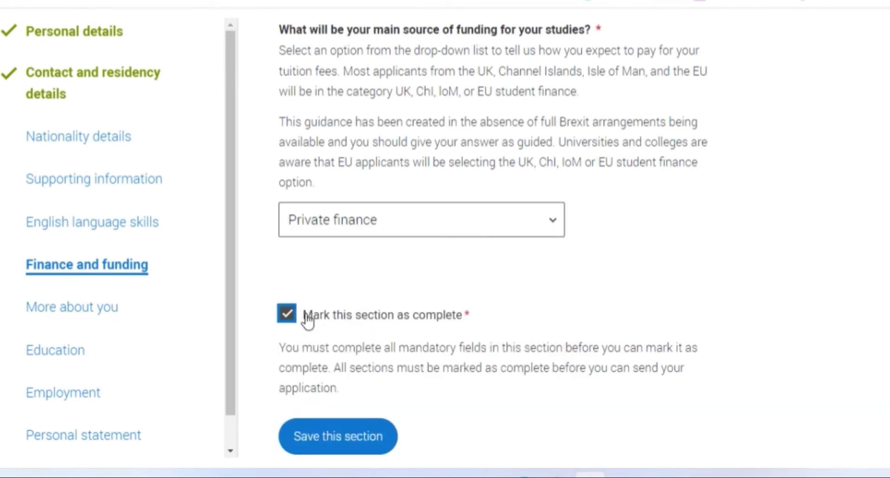
pyautogui.click(325, 449)
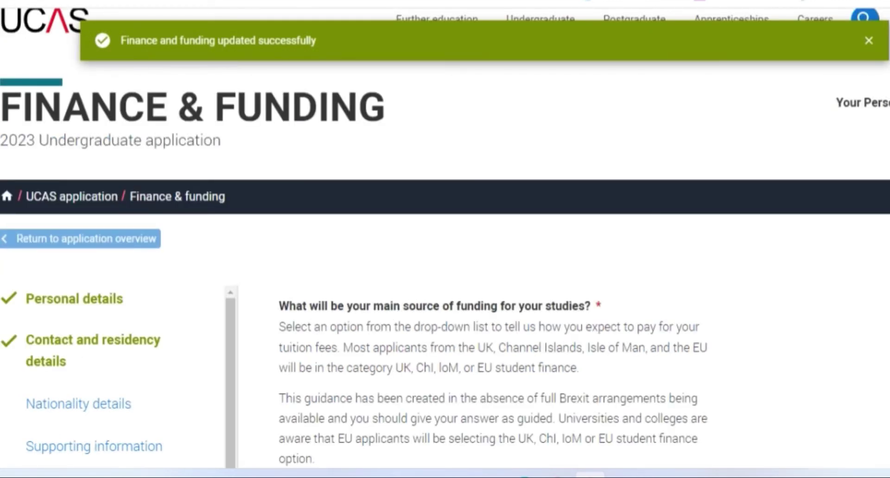
pyautogui.scroll(-10, 445, 238)
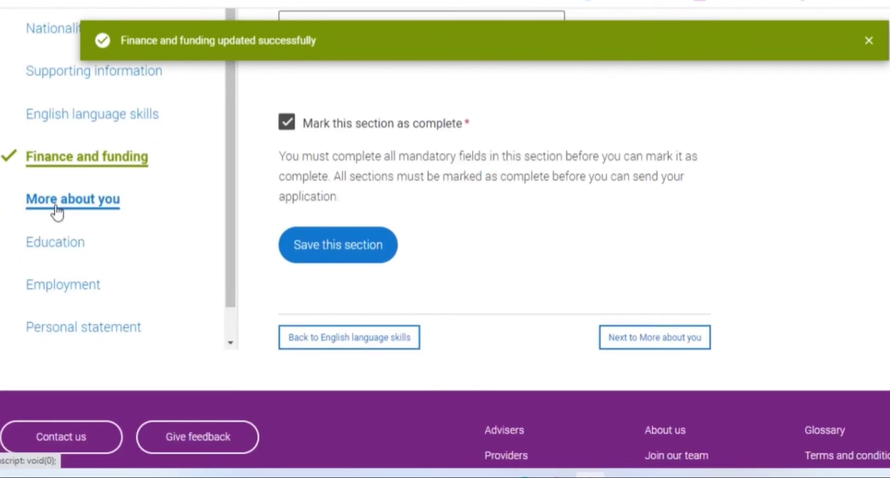
# Under More about you > Education, add a place of education named BABYGIRL LIFESTYLE ACADEMY.
pyautogui.click(57, 210)
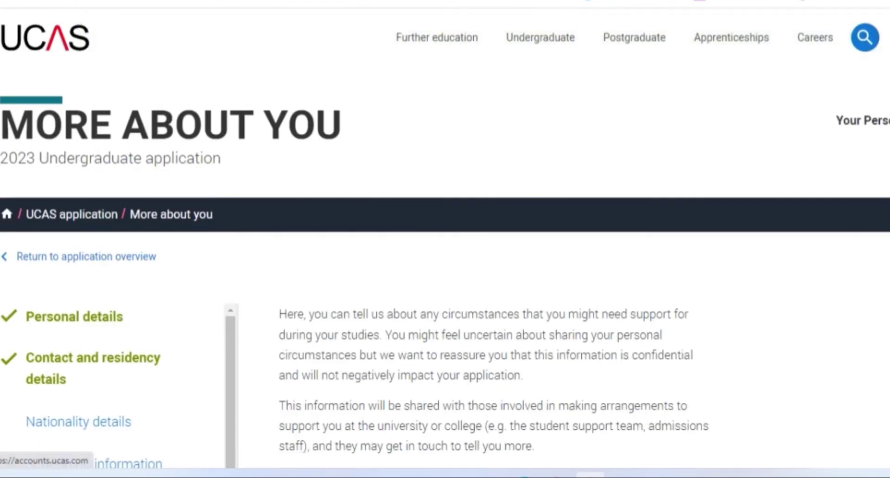
pyautogui.scroll(-5, 445, 278)
pyautogui.scroll(-4, 445, 236)
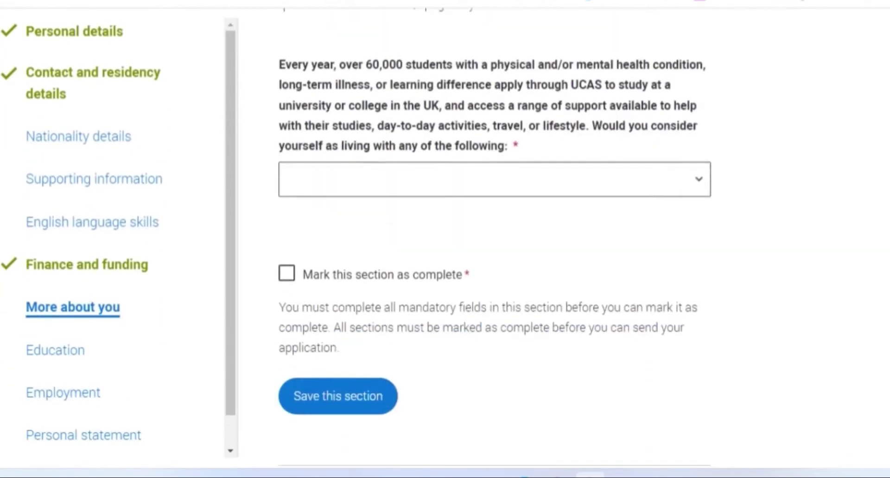
pyautogui.scroll(1, 143, 397)
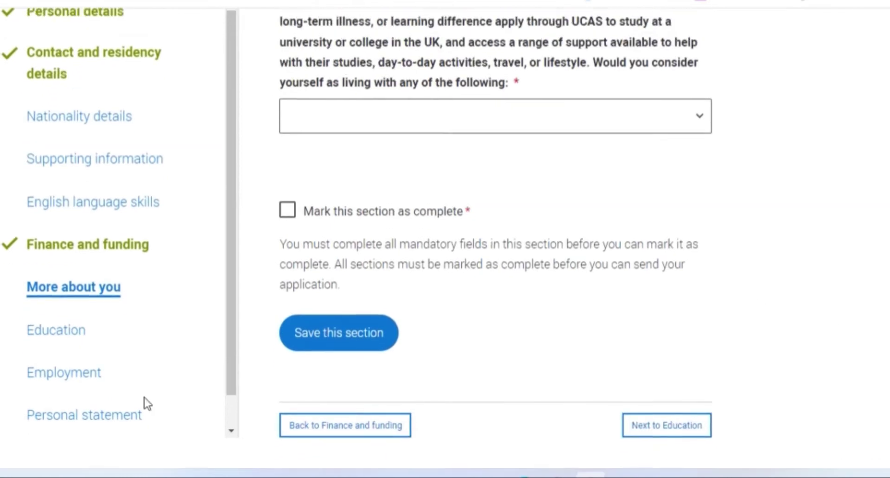
pyautogui.click(56, 333)
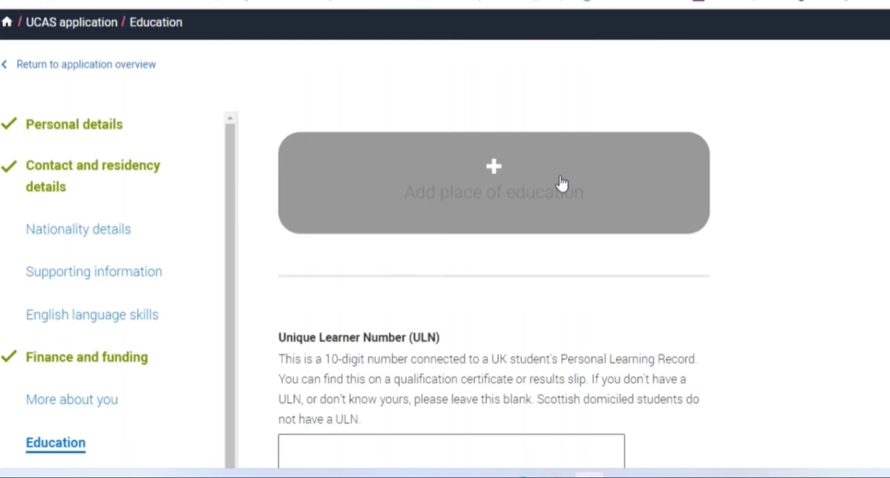
pyautogui.click(562, 185)
pyautogui.click(297, 194)
pyautogui.write('BAB')
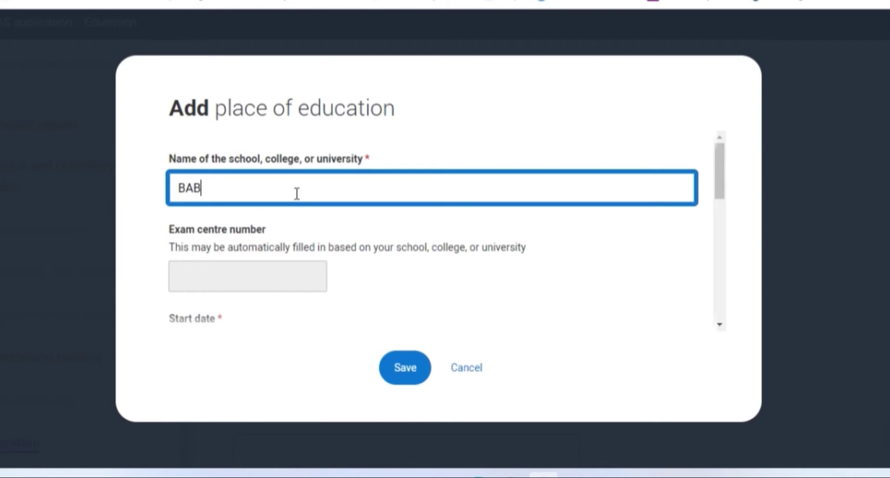
pyautogui.write('YGIR')
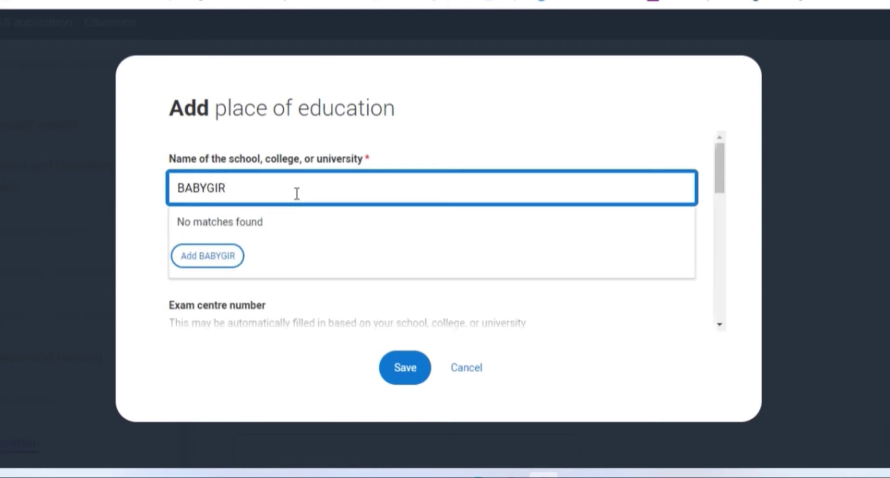
pyautogui.write('L LIFEST')
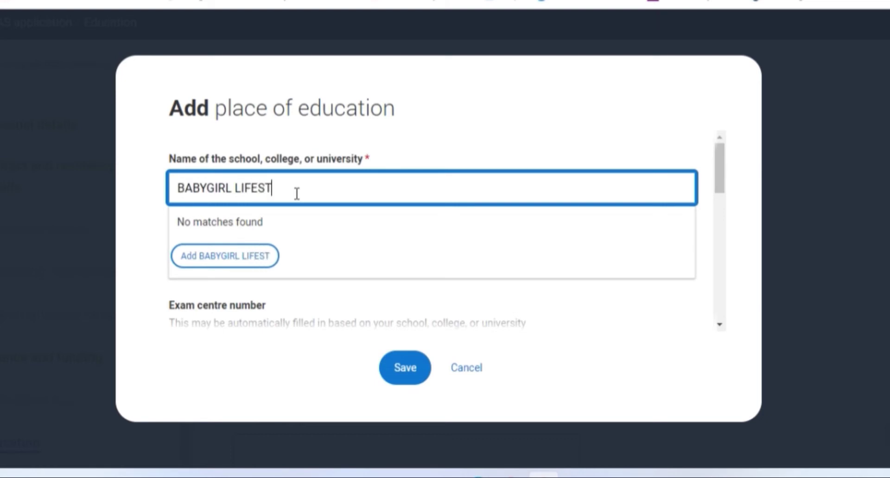
pyautogui.write('YLE')
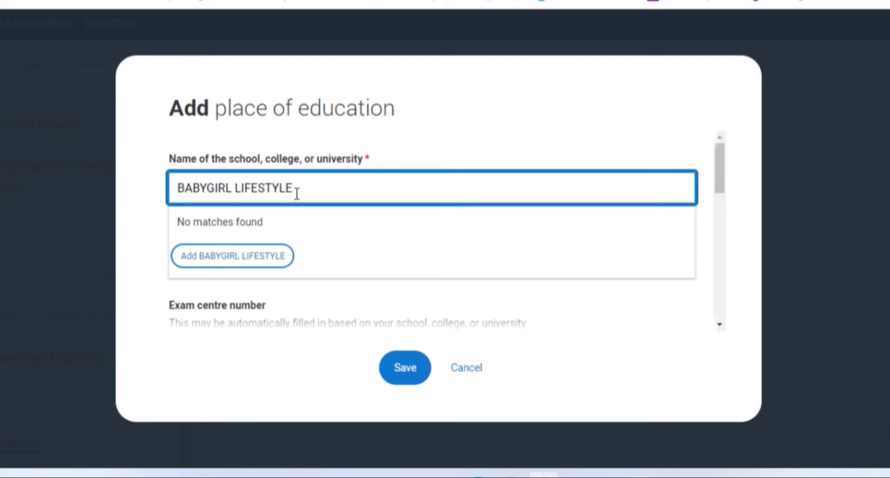
pyautogui.write(' ACADEMY')
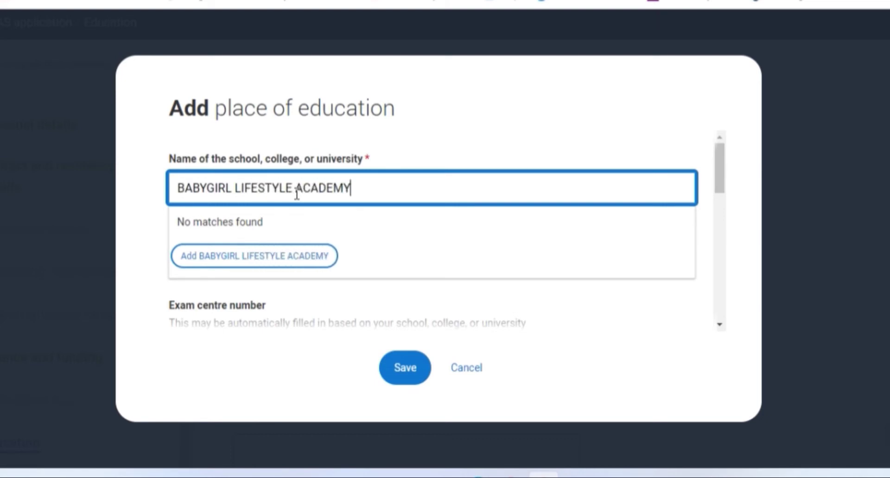
pyautogui.click(277, 258)
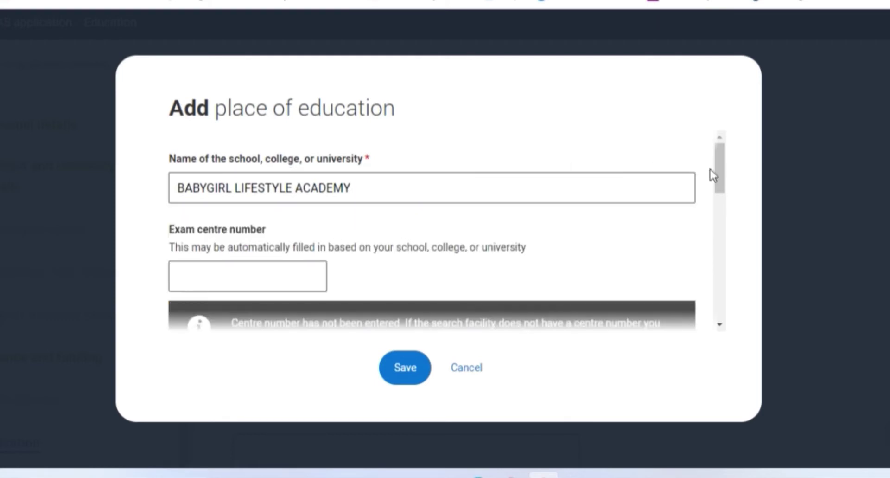
# Set the attendance dates from 09/2010 to 07/2016.
pyautogui.moveTo(728, 176); pyautogui.dragTo(731, 205)
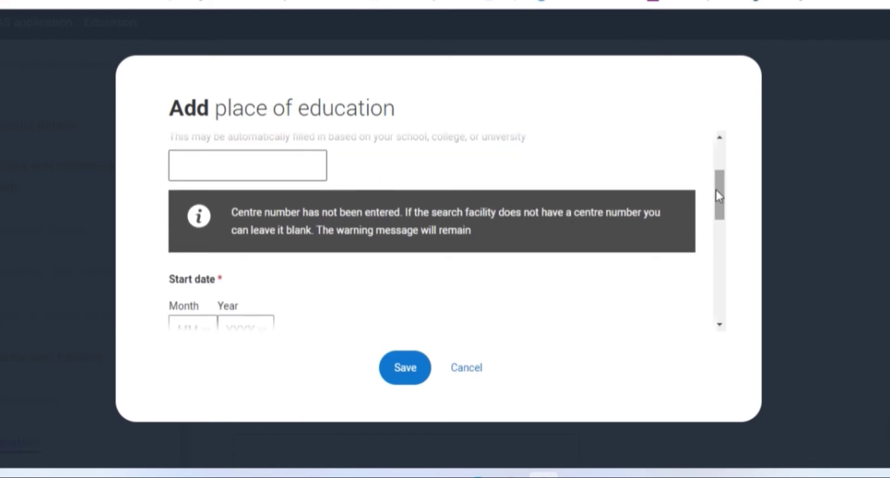
pyautogui.scroll(-3, 724, 197)
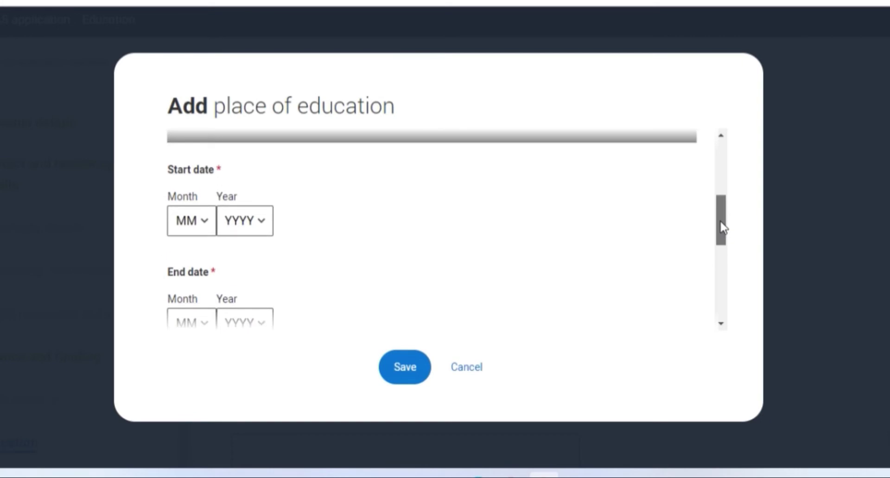
pyautogui.click(195, 231)
pyautogui.click(183, 400)
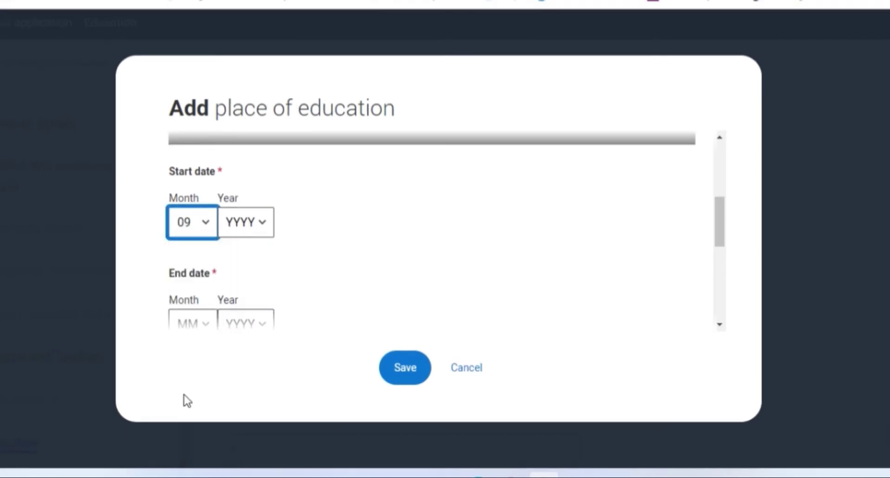
pyautogui.click(258, 227)
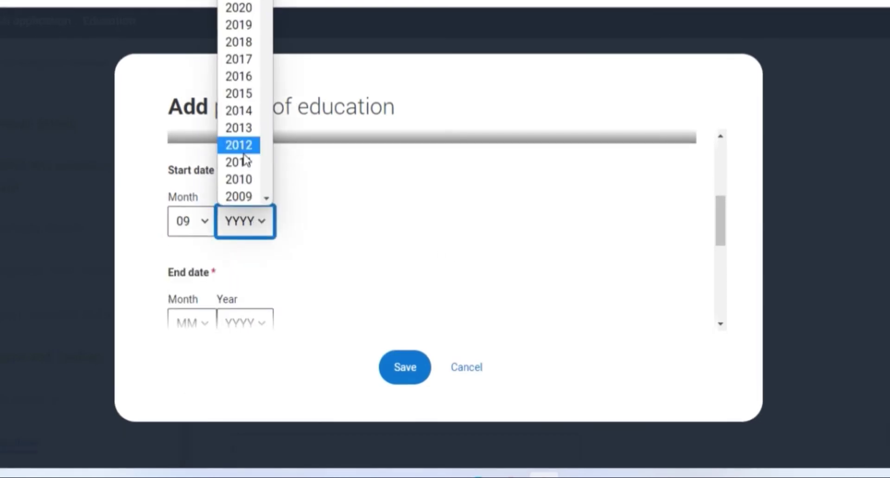
pyautogui.click(246, 180)
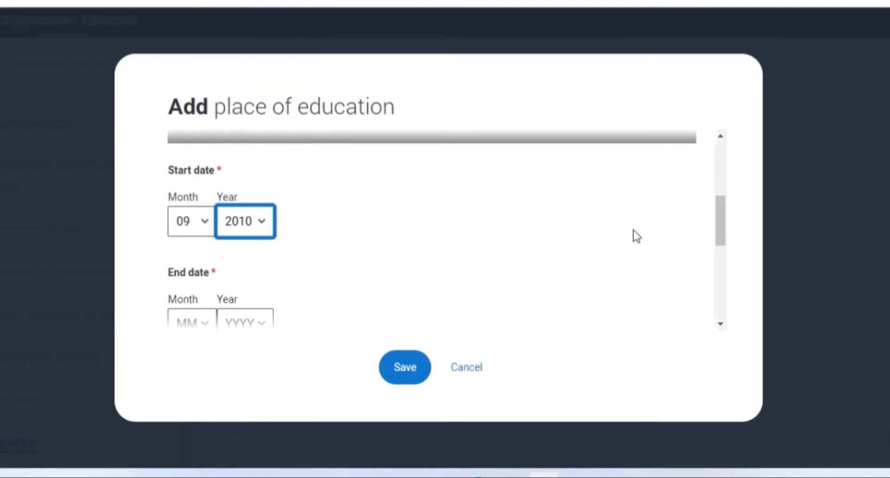
pyautogui.moveTo(719, 217); pyautogui.dragTo(717, 242)
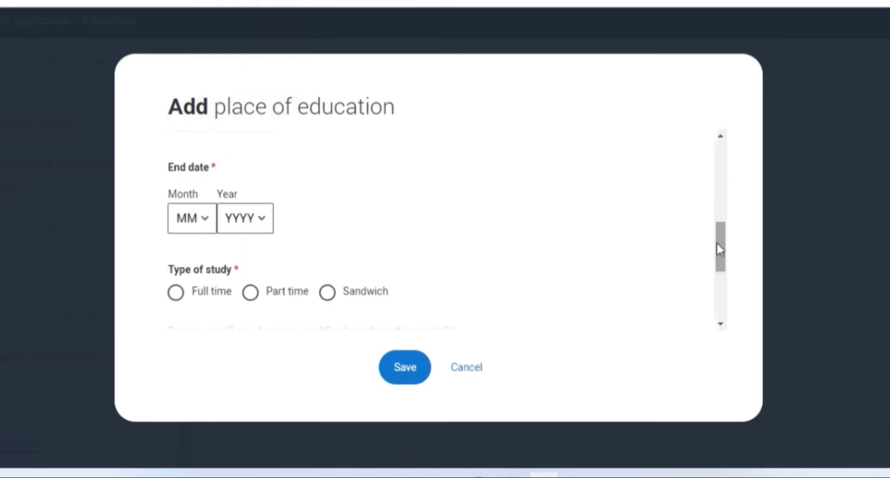
pyautogui.click(204, 228)
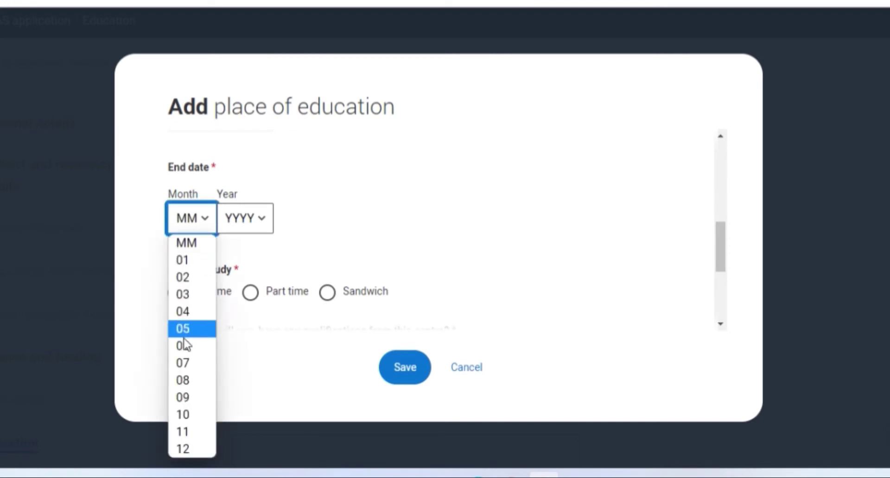
pyautogui.click(183, 362)
pyautogui.click(263, 214)
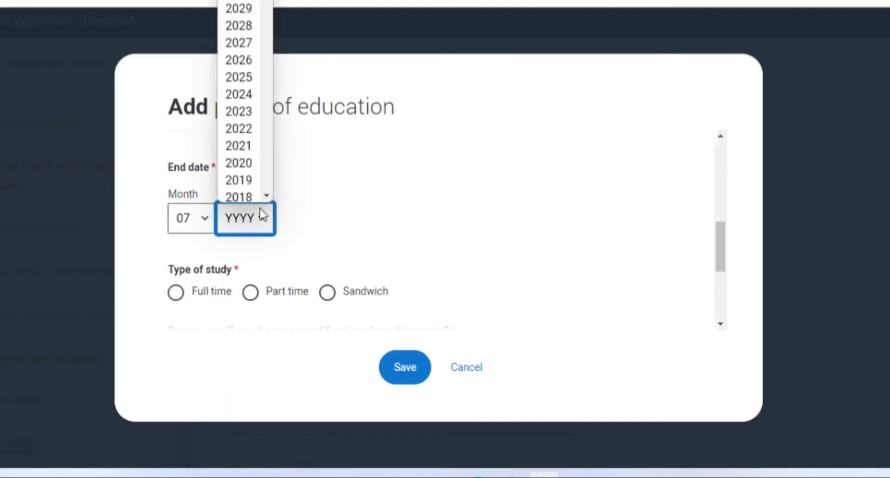
pyautogui.scroll(-3, 246, 140)
pyautogui.click(238, 110)
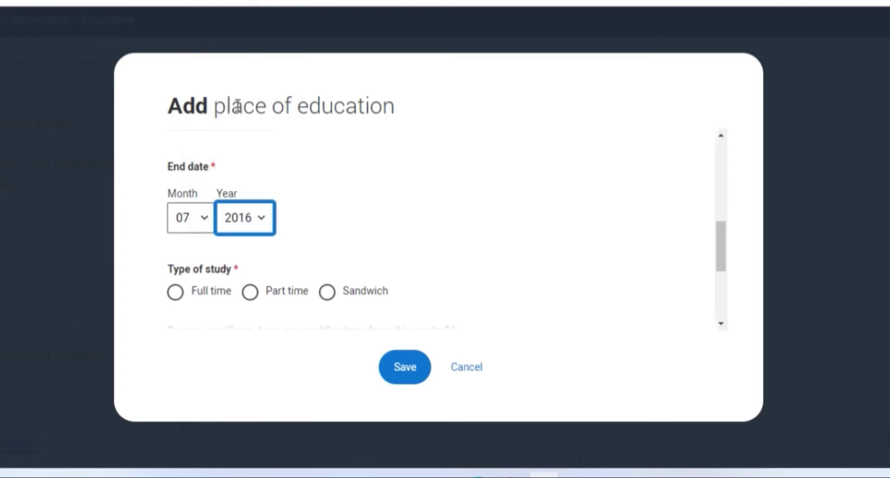
# Mark the study as full time, answer Yes to qualifications from this centre, and save.
pyautogui.doubleClick(175, 294)
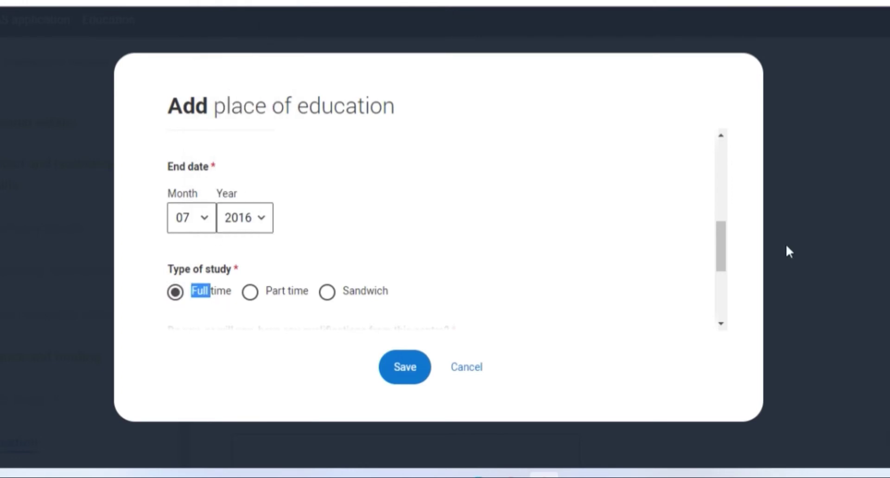
pyautogui.moveTo(722, 245); pyautogui.dragTo(720, 295)
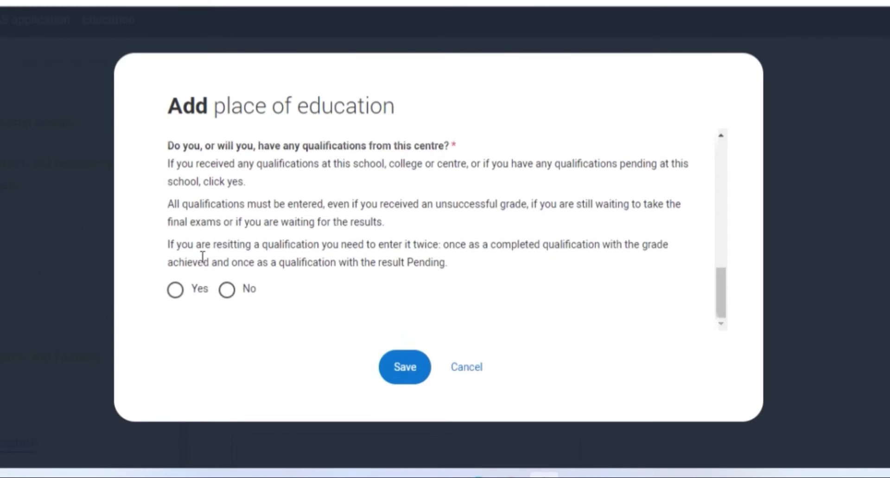
pyautogui.click(176, 291)
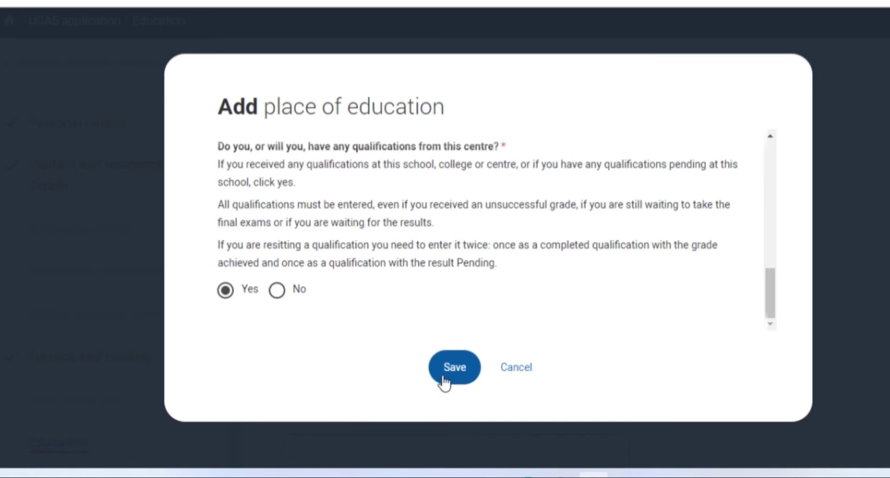
pyautogui.click(444, 378)
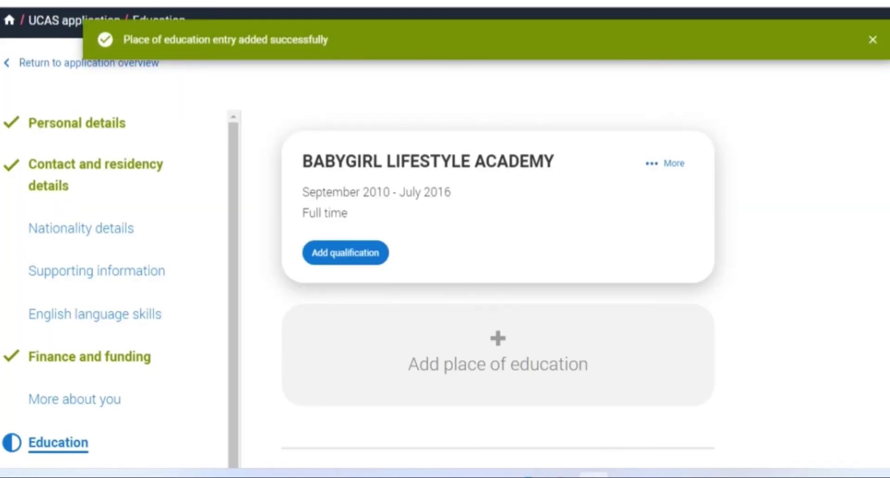
# Pick the expected highest qualification level and save the Education section.
pyautogui.scroll(-2, 713, 164)
pyautogui.scroll(1, 713, 165)
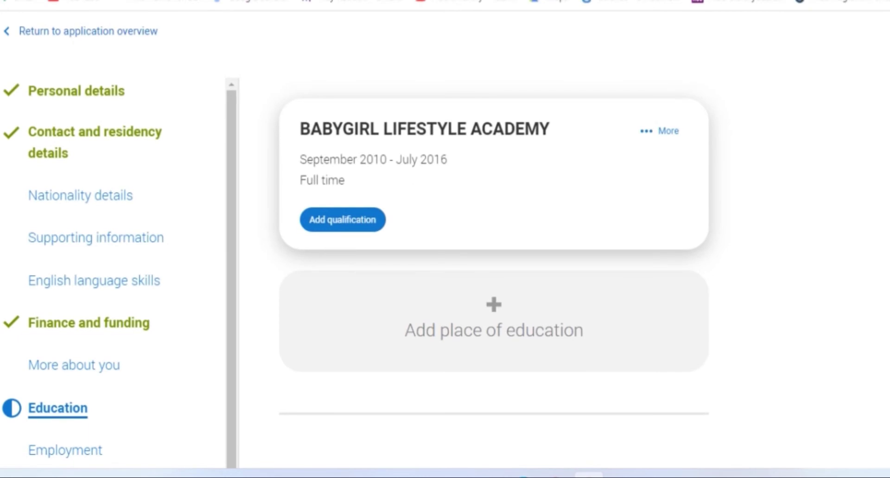
pyautogui.scroll(-10, 828, 312)
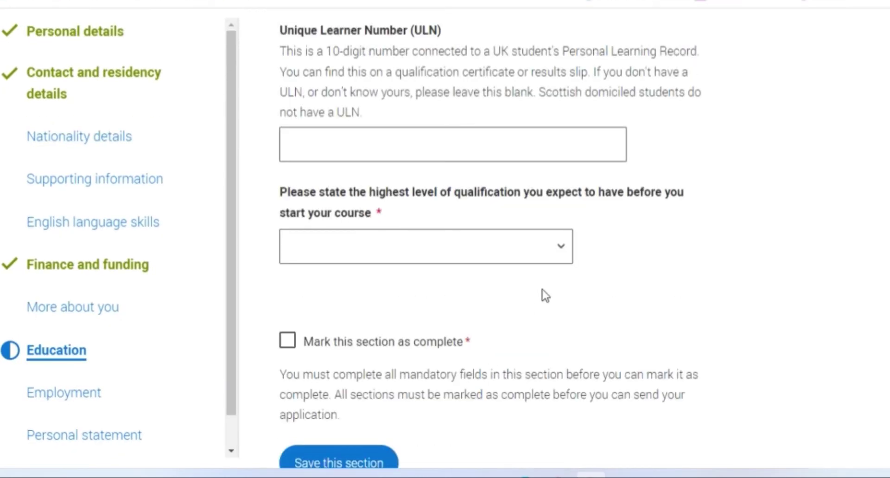
pyautogui.click(561, 262)
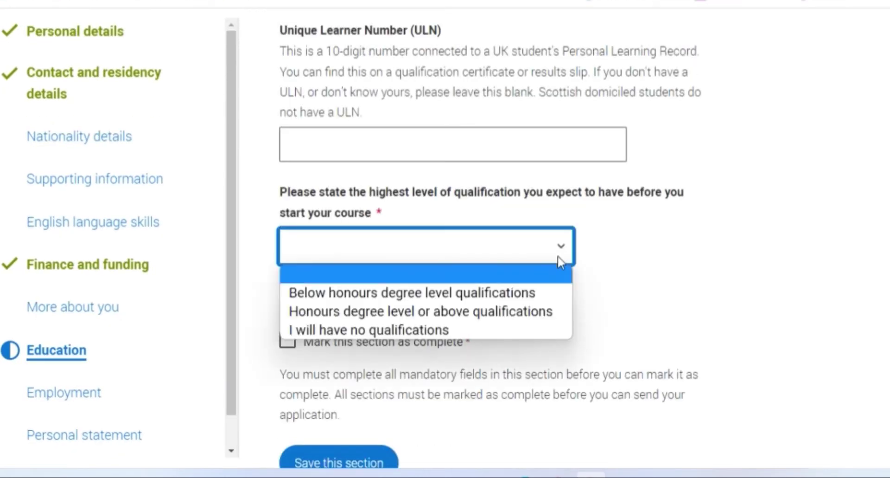
pyautogui.click(530, 293)
pyautogui.scroll(-5, 417, 287)
pyautogui.click(338, 278)
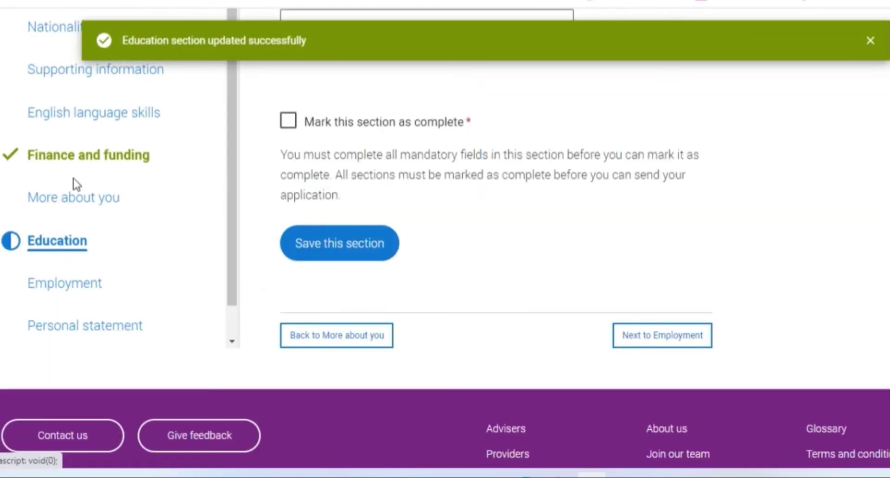
# Move through the Employment section on to the Personal statement page.
pyautogui.click(74, 281)
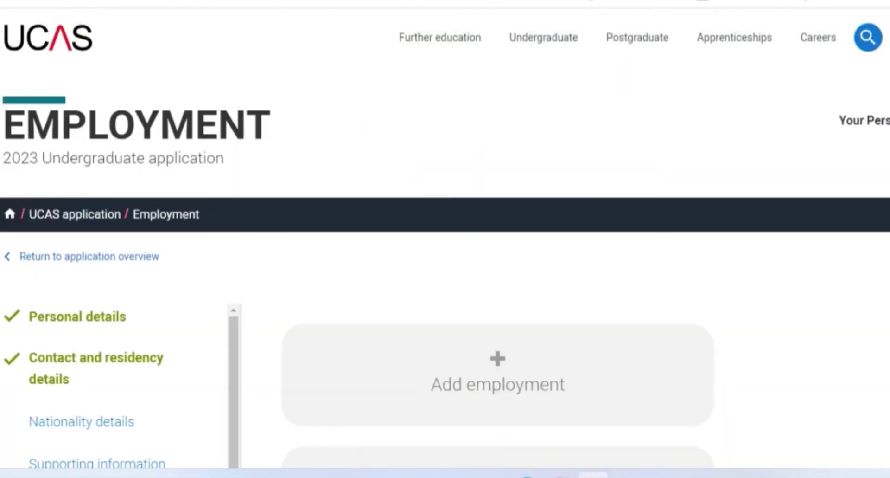
pyautogui.scroll(-15, 307, 258)
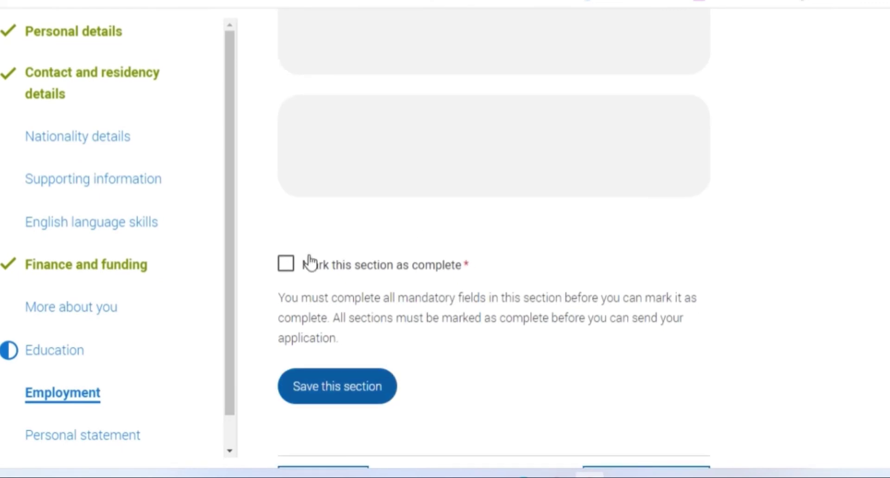
pyautogui.scroll(-1, 237, 229)
pyautogui.click(115, 403)
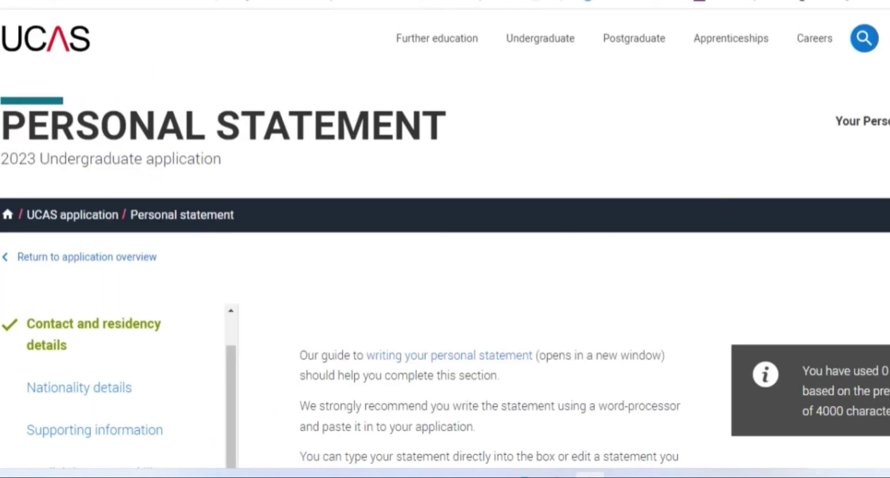
# Leave the personal statement blank at 0 of 4000 characters and go to References.
pyautogui.scroll(-6, 445, 246)
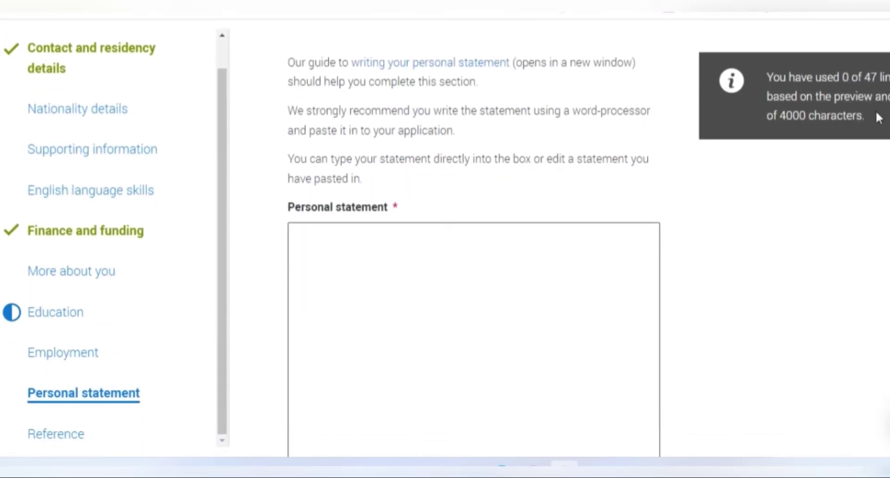
pyautogui.scroll(-6, 473, 279)
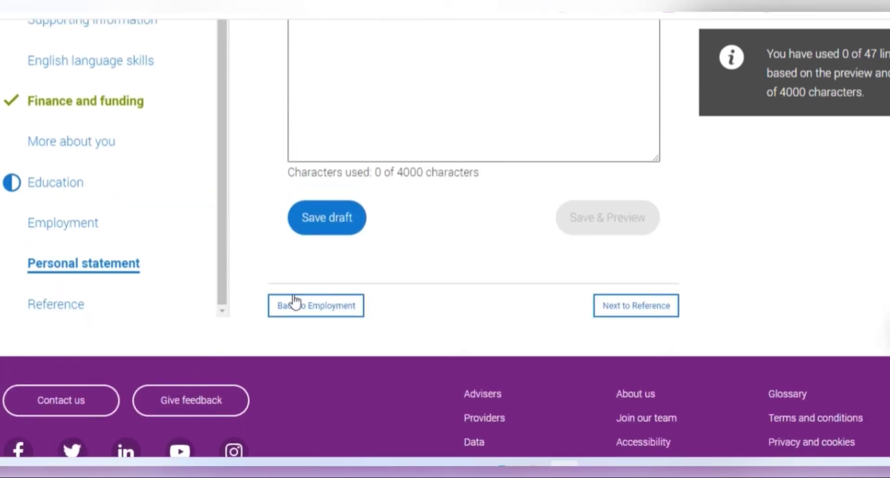
pyautogui.click(72, 310)
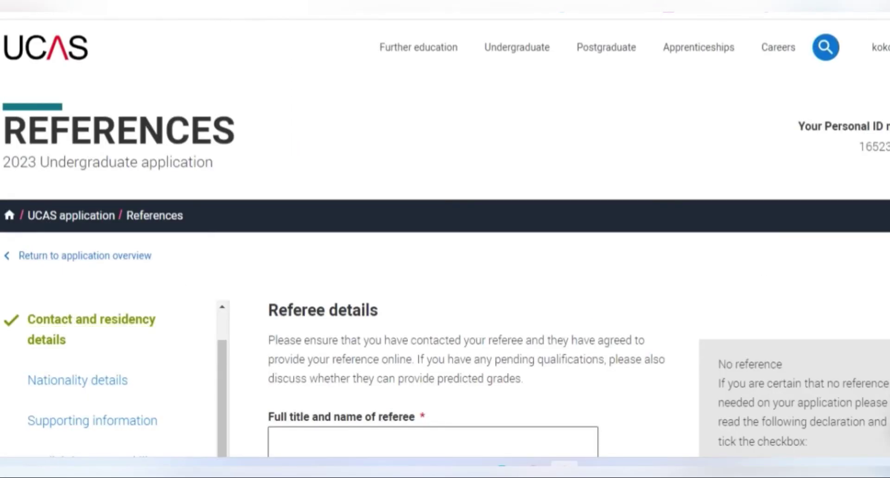
# Save the referee details form unfilled, ending back at the top of the Personal statement page.
pyautogui.scroll(-6, 445, 246)
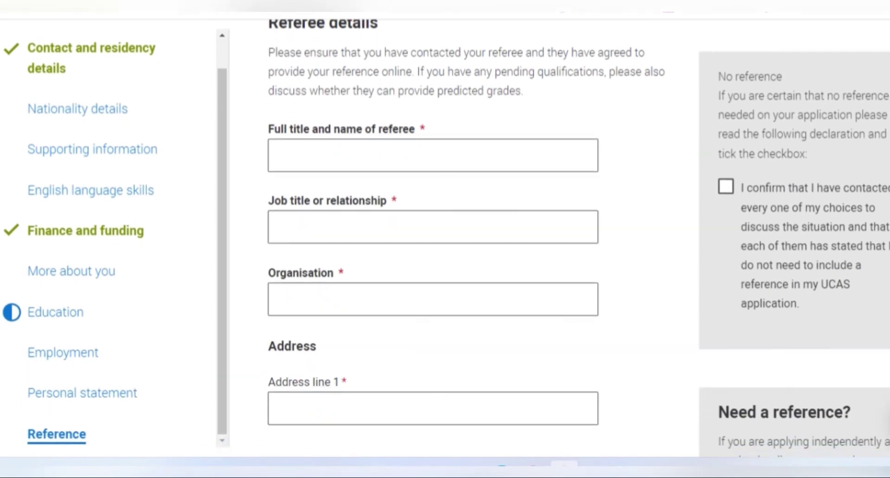
pyautogui.scroll(-1, 778, 193)
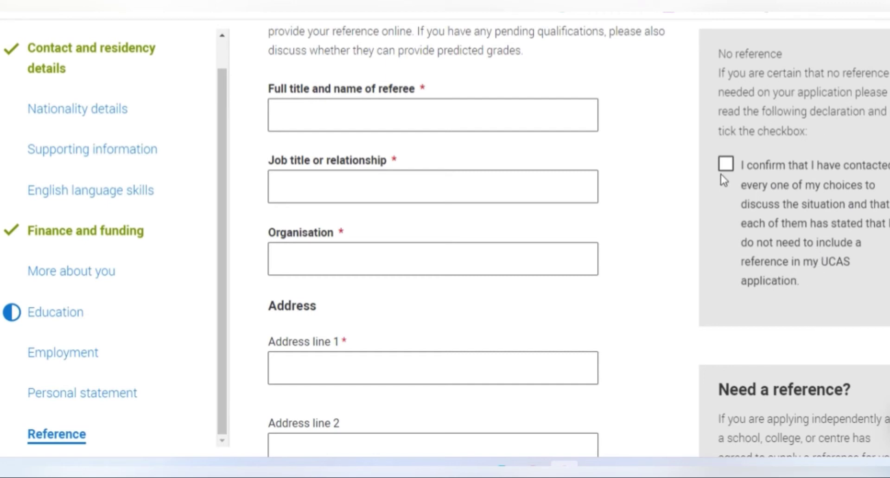
pyautogui.scroll(-4, 433, 232)
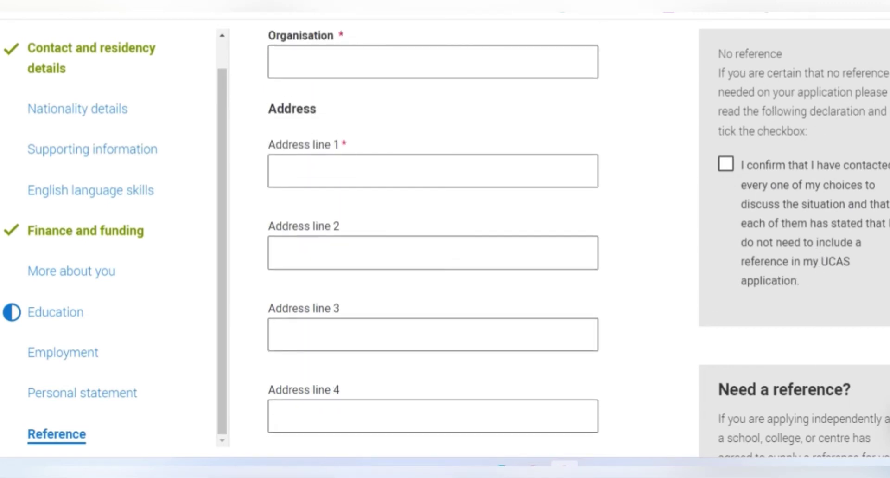
pyautogui.scroll(-10, 433, 232)
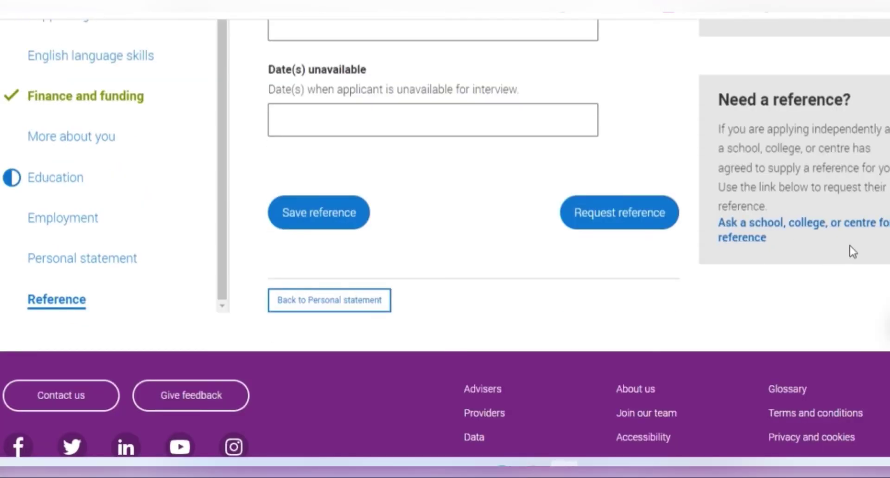
pyautogui.scroll(8, 433, 232)
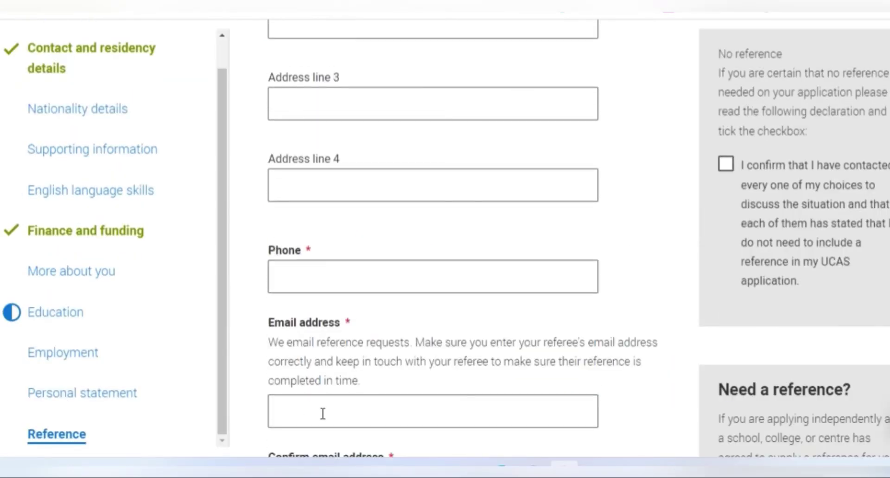
pyautogui.scroll(-6, 803, 317)
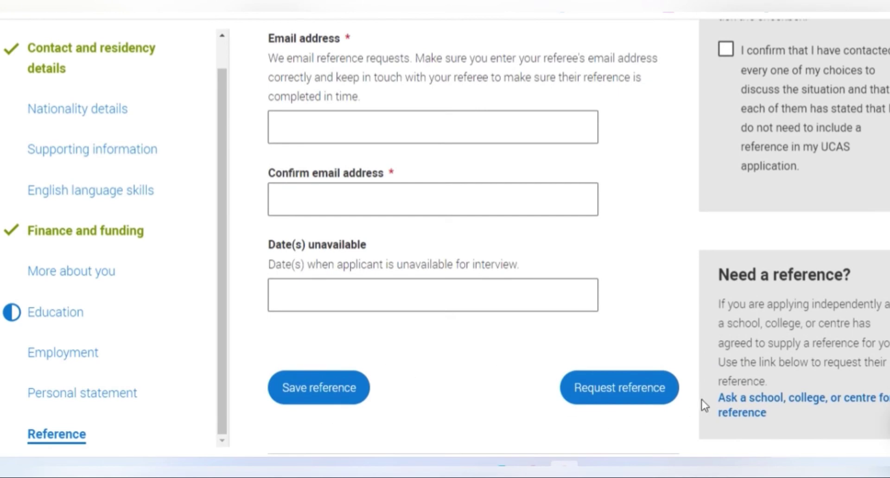
pyautogui.click(353, 396)
pyautogui.scroll(5, 445, 231)
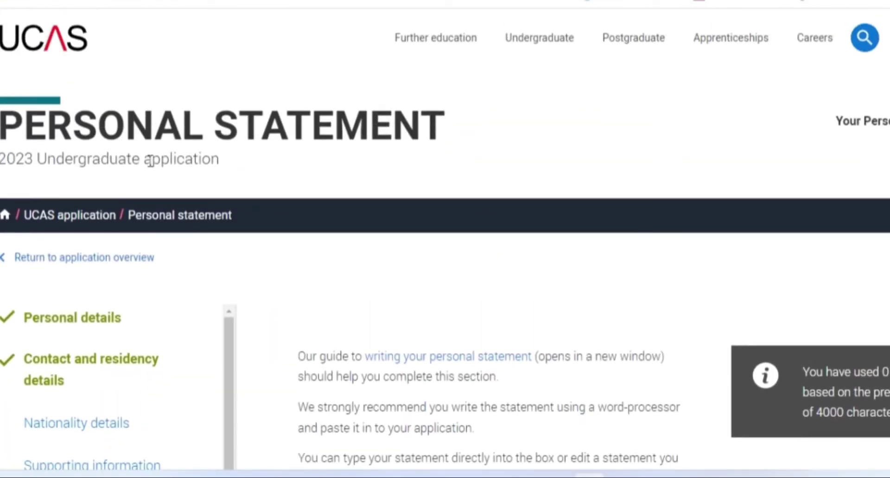
# Back on the overview, review 1/5 choices, 33% profile, and the unstarted statement and reference.
pyautogui.click(94, 221)
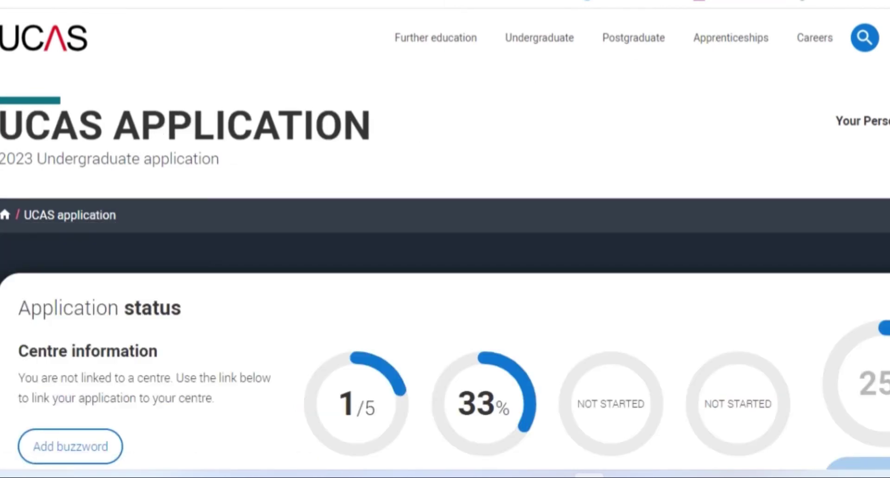
pyautogui.scroll(-5, 609, 144)
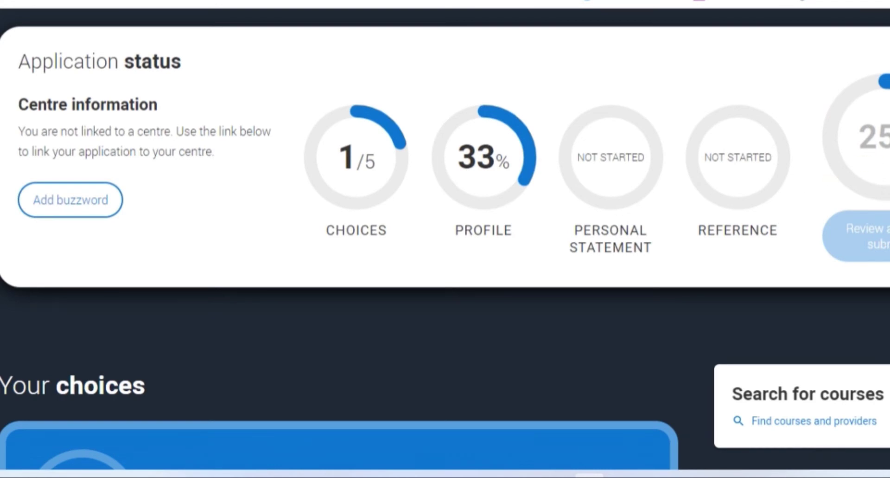
pyautogui.scroll(-6, 340, 239)
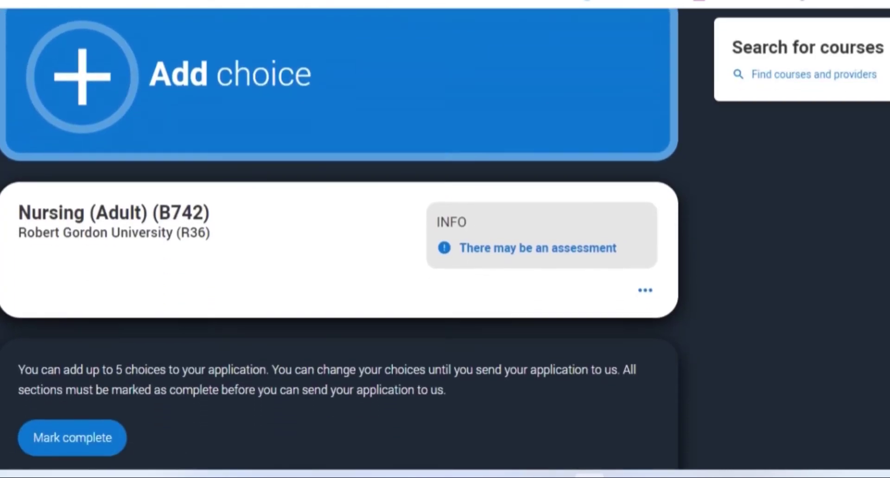
pyautogui.scroll(-2, 339, 238)
pyautogui.scroll(3, 340, 238)
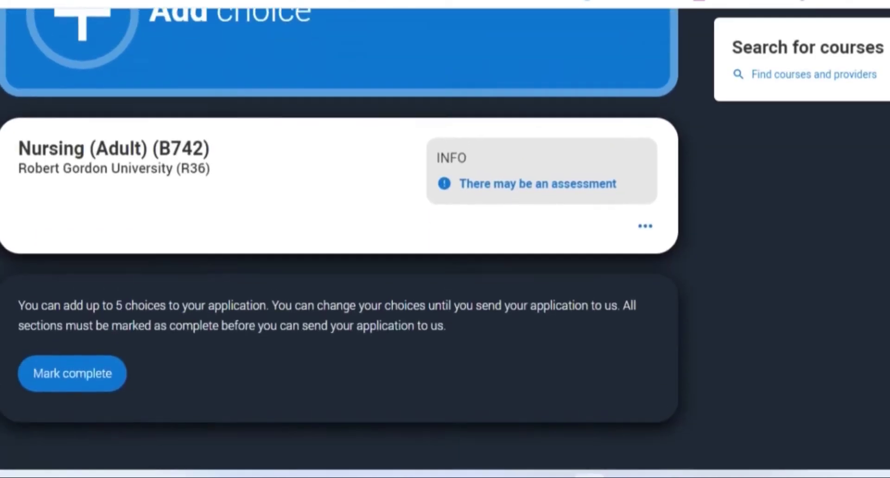
pyautogui.scroll(-3, 339, 239)
pyautogui.scroll(-15, 339, 238)
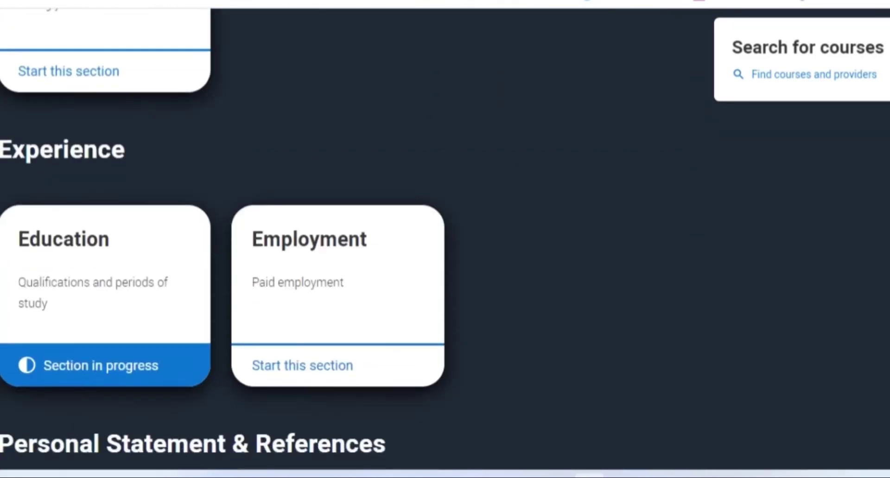
pyautogui.scroll(-9, 340, 239)
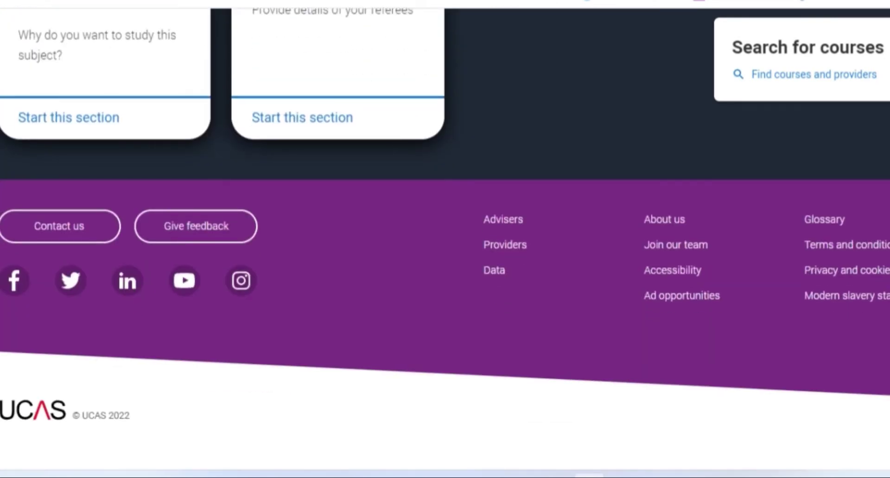
pyautogui.scroll(3, 339, 238)
pyautogui.scroll(-3, 339, 238)
# Open Contact us and read the helpline, text relay and complaints information.
pyautogui.click(83, 241)
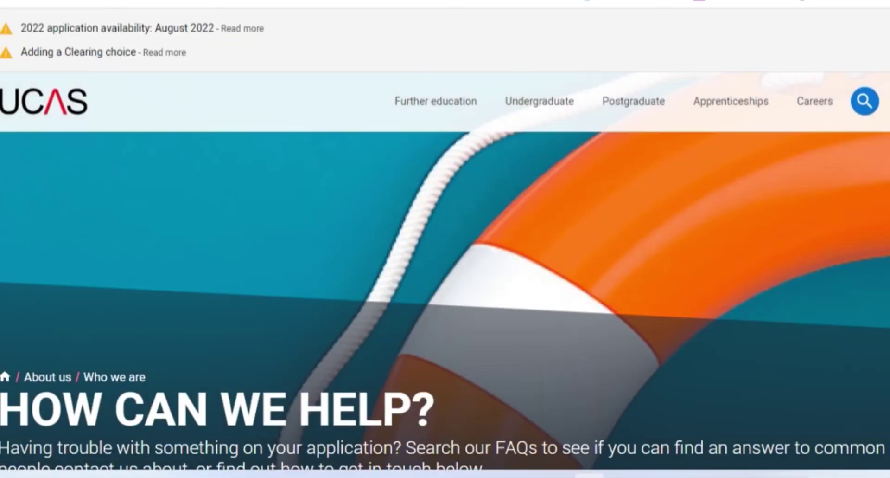
pyautogui.scroll(-10, 649, 408)
pyautogui.scroll(9, 542, 255)
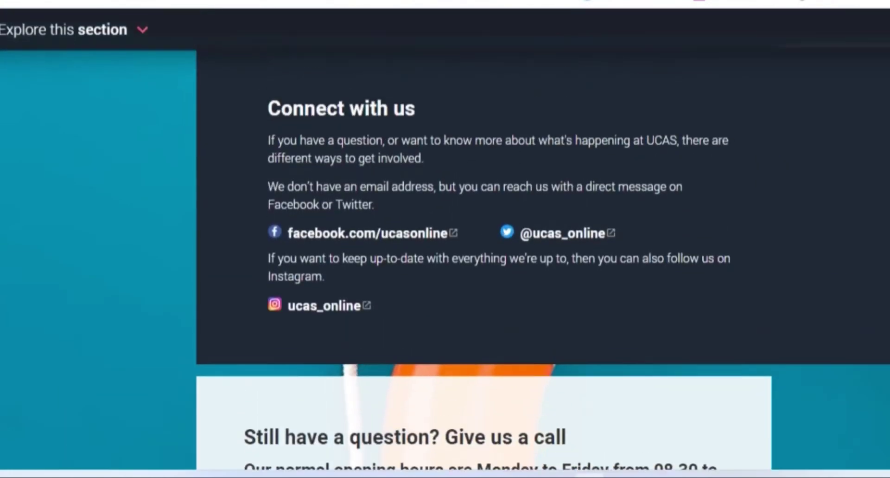
pyautogui.scroll(-5, 542, 241)
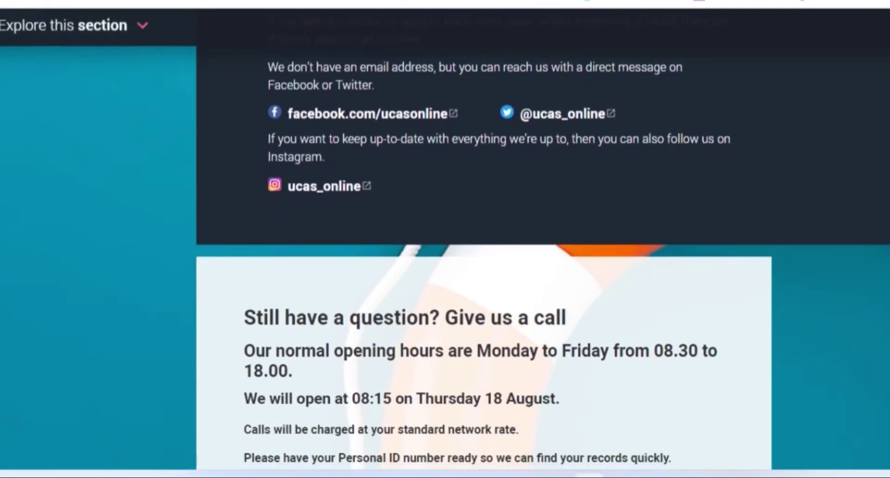
pyautogui.scroll(-6, 543, 241)
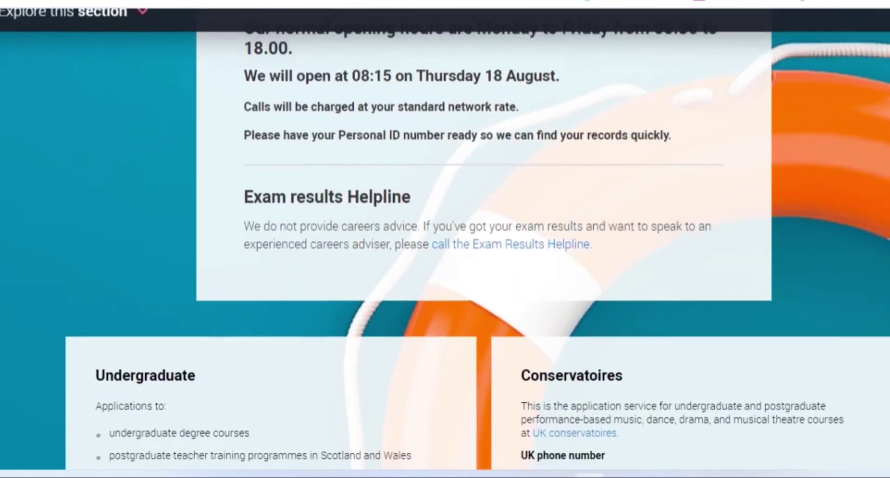
pyautogui.scroll(-2, 542, 241)
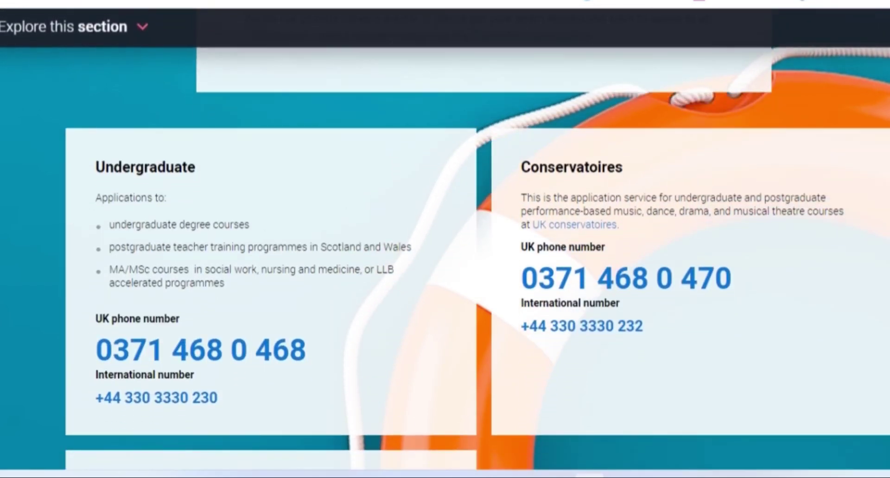
pyautogui.scroll(-8, 542, 241)
pyautogui.scroll(-7, 542, 241)
pyautogui.scroll(3, 543, 241)
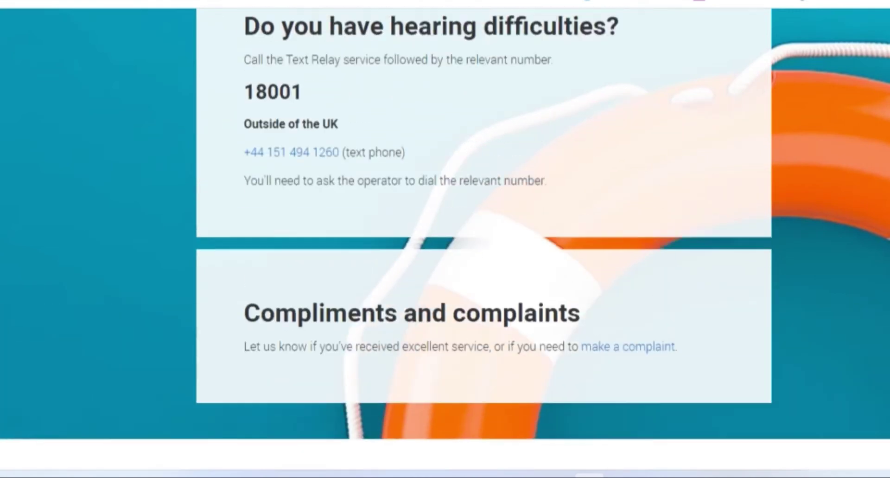
pyautogui.scroll(7, 542, 241)
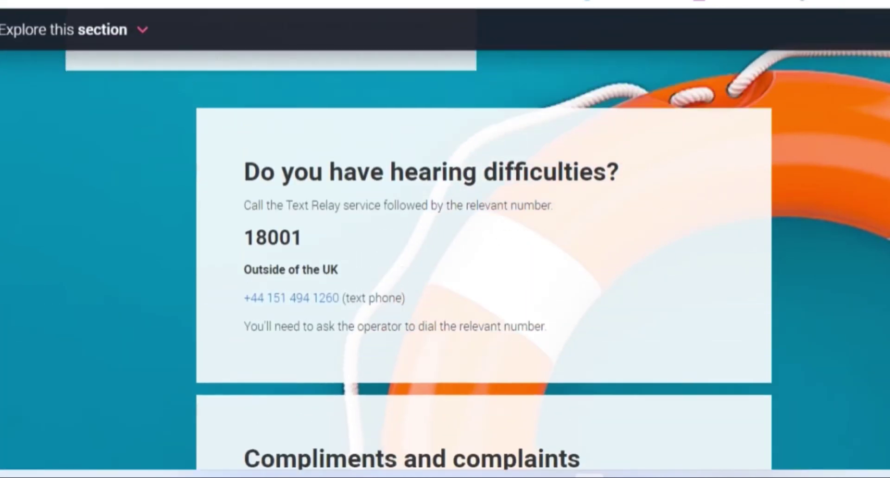
pyautogui.scroll(-7, 542, 241)
pyautogui.scroll(-11, 543, 241)
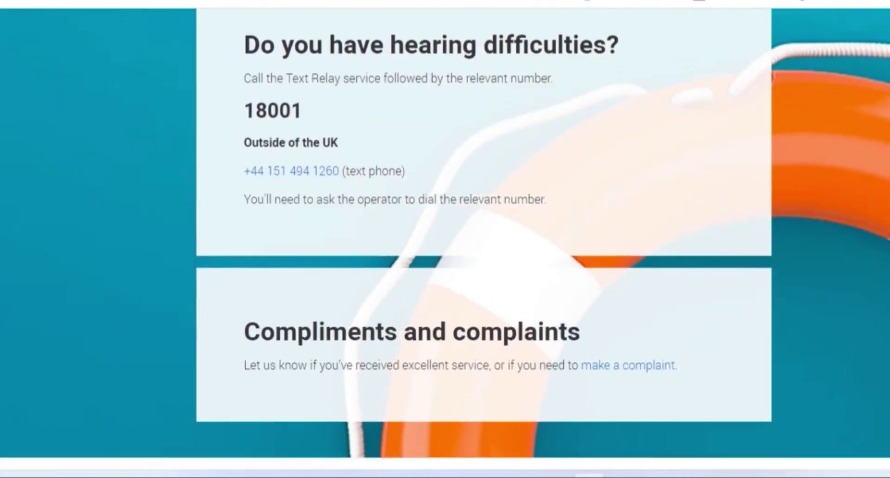
pyautogui.scroll(20, 542, 241)
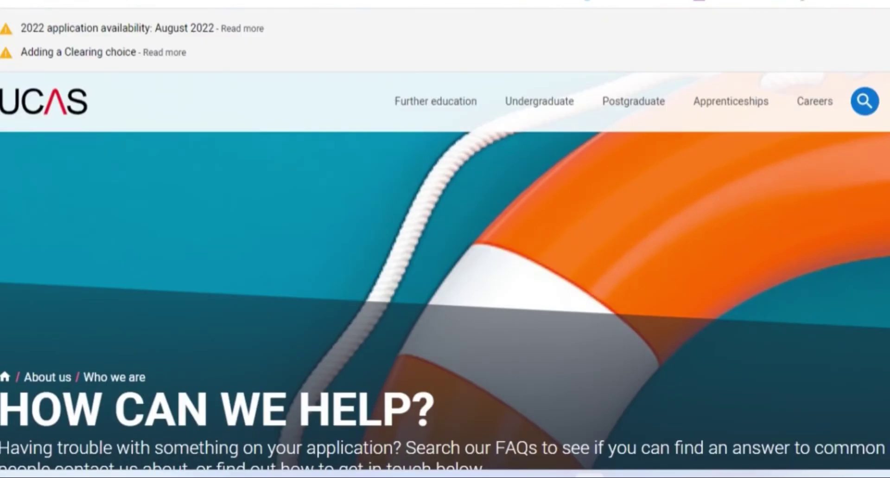
# Go back to the application dashboard showing the Nursing (Adult) B742 choice.
pyautogui.click(487, 5)
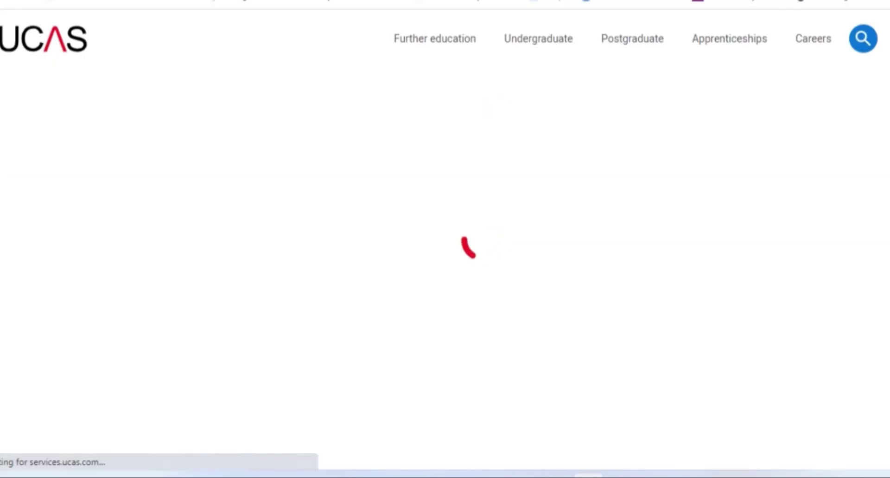
pyautogui.scroll(15, 445, 239)
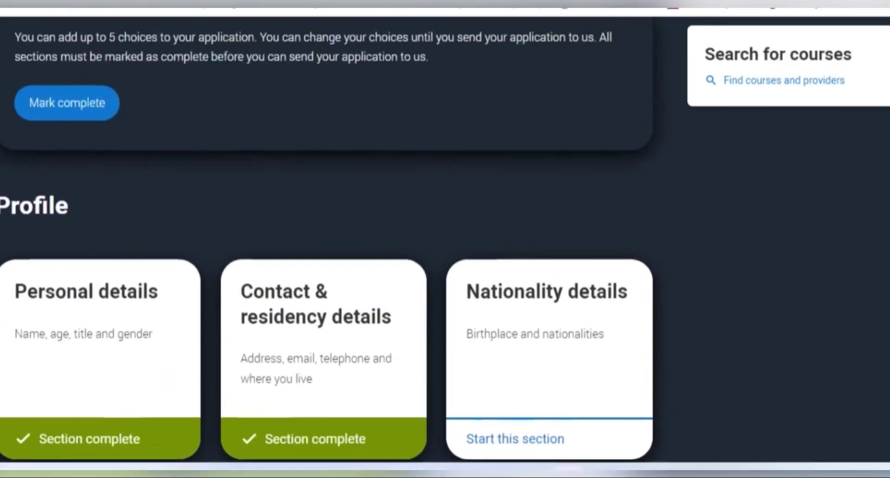
pyautogui.scroll(8, 329, 238)
pyautogui.scroll(-6, 329, 239)
pyautogui.scroll(1, 329, 239)
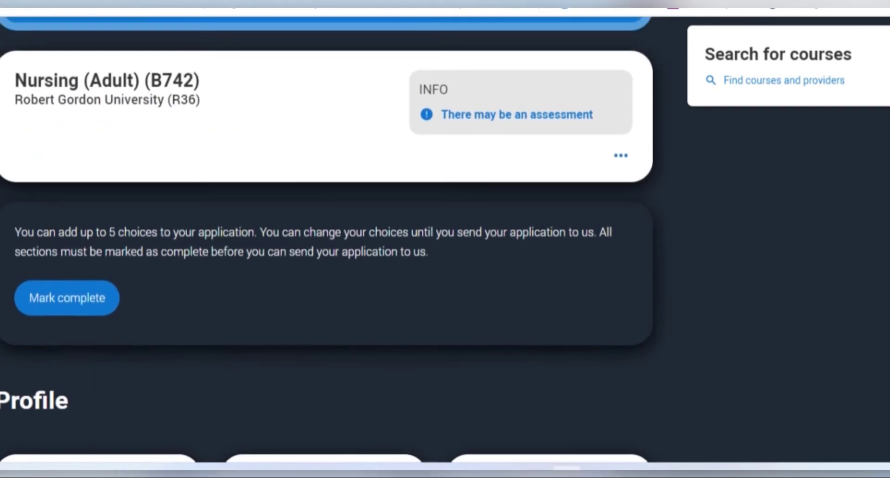
pyautogui.scroll(15, 329, 238)
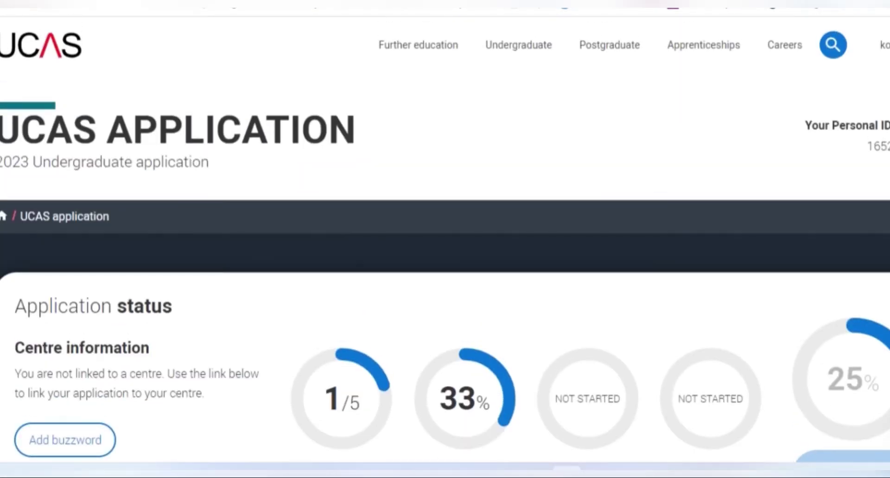
# Sign out of the UCAS account from the avatar menu.
pyautogui.click(851, 65)
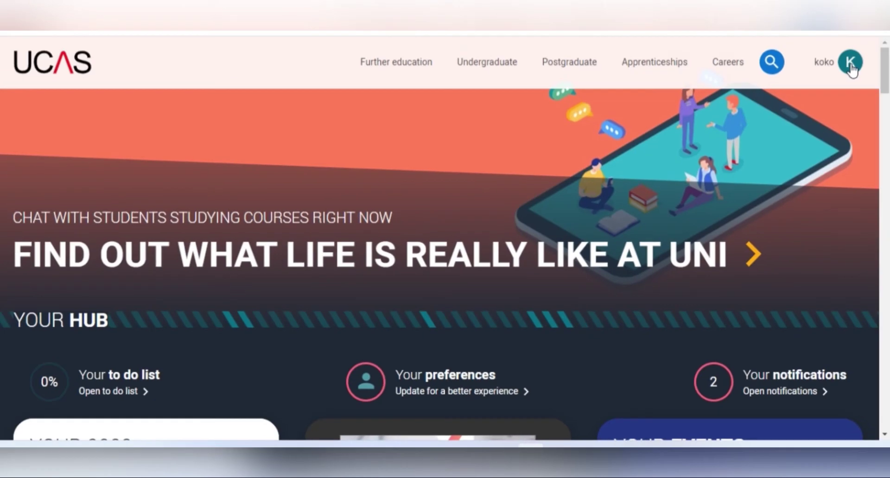
pyautogui.moveTo(852, 70)
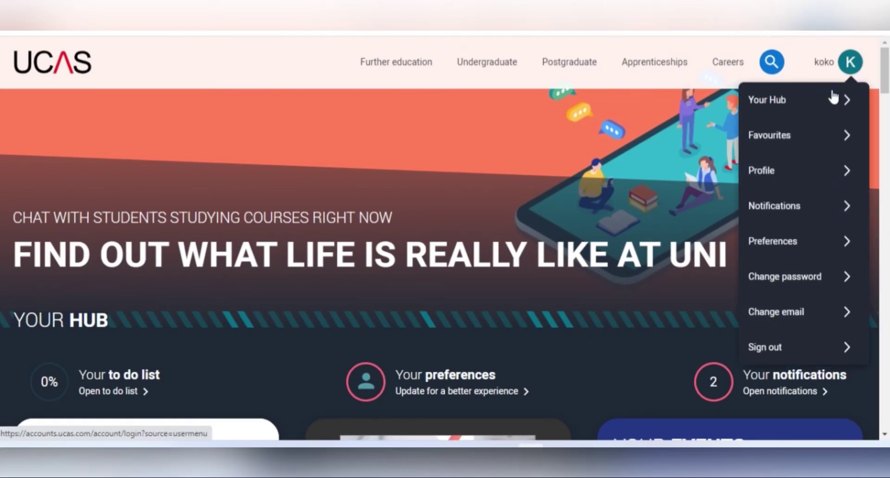
pyautogui.click(801, 347)
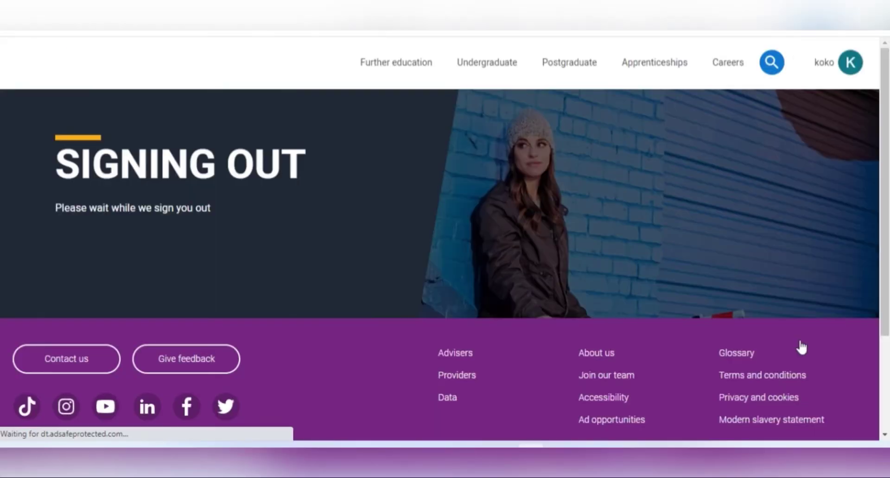